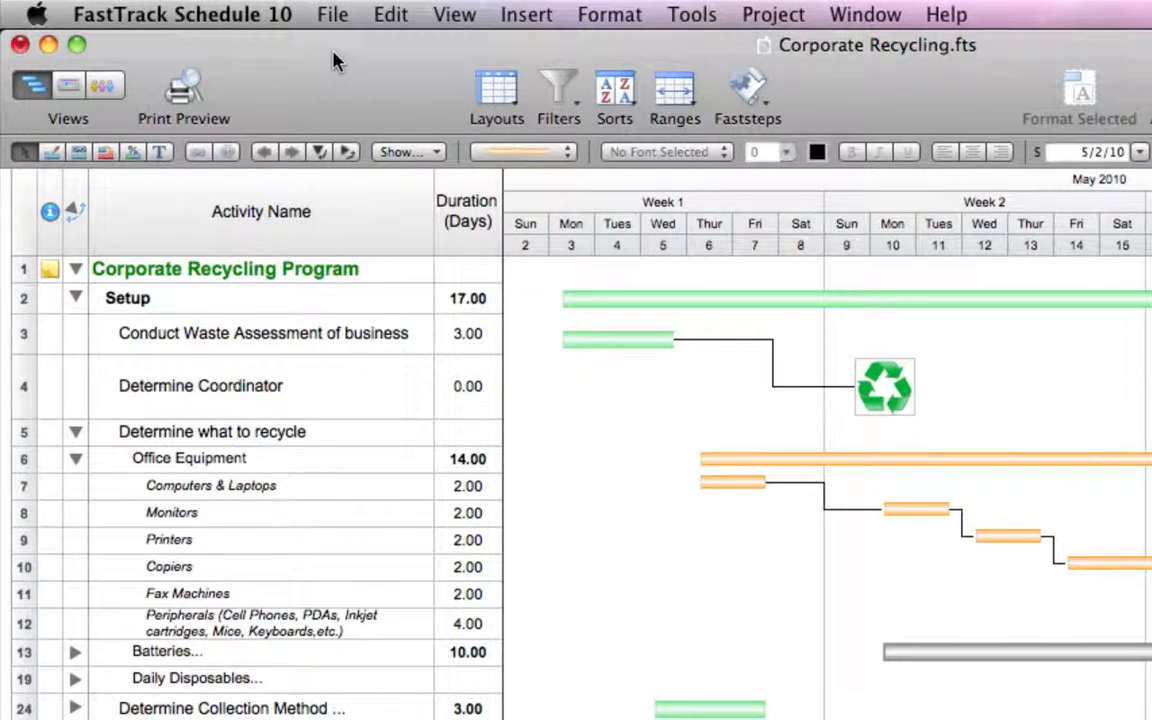
{"action": "left_click", "coordinate": [333, 18]}
{"action": "mouse_move", "coordinate": [383, 22]}
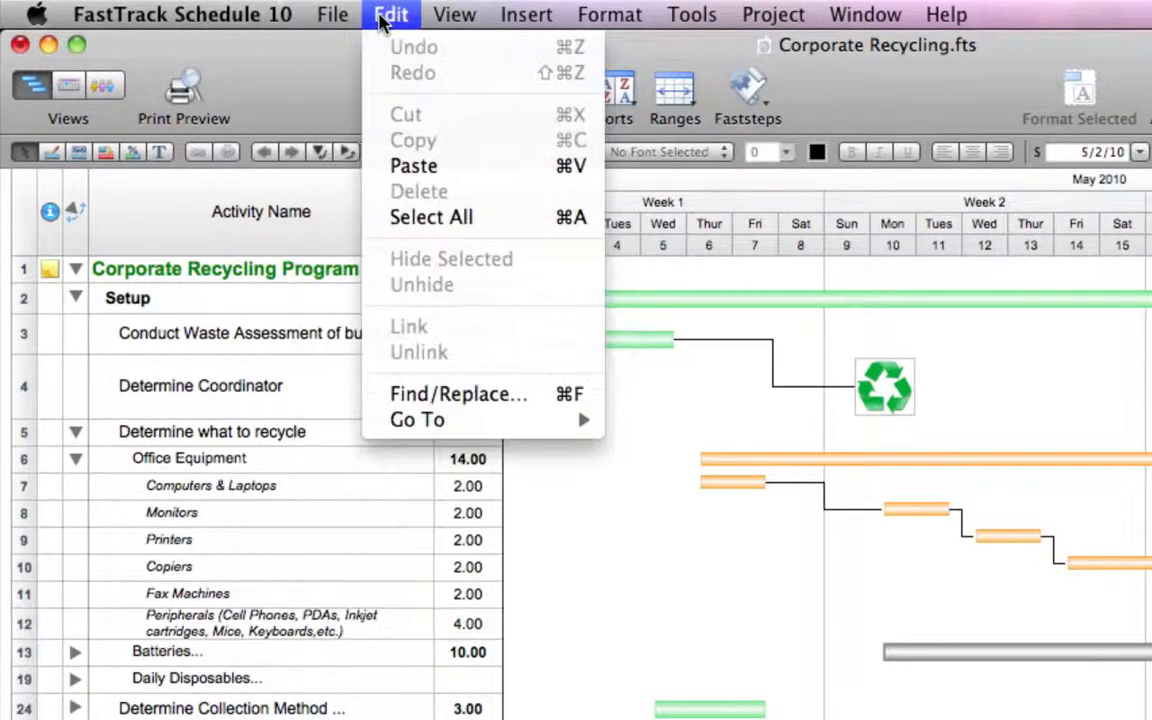
{"action": "left_click", "coordinate": [445, 20]}
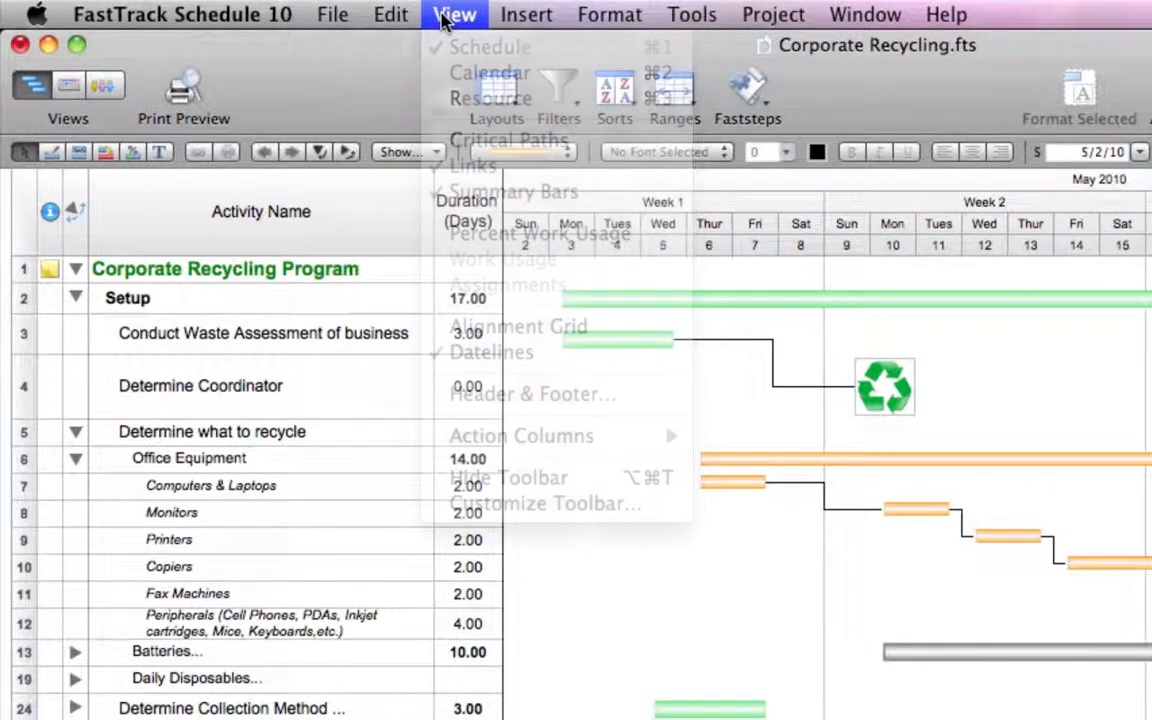
View the recycling project in the Calendar and Resource views and return to the Schedule view.
{"action": "left_click", "coordinate": [67, 88]}
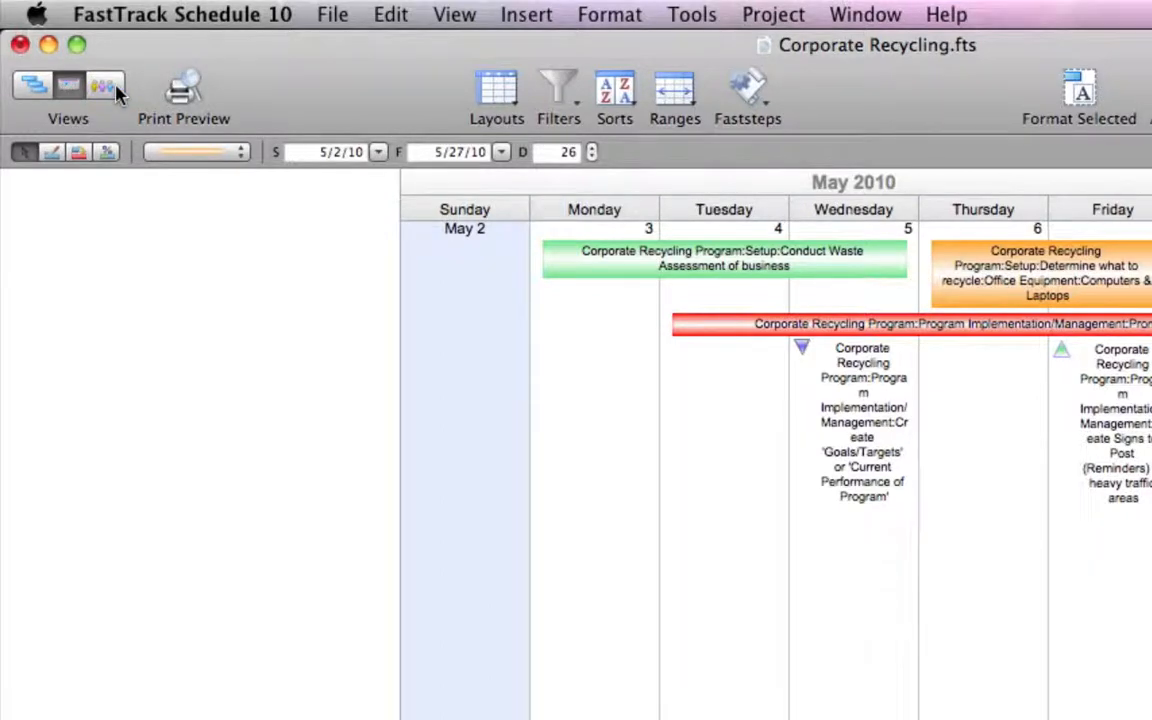
{"action": "left_click", "coordinate": [104, 87]}
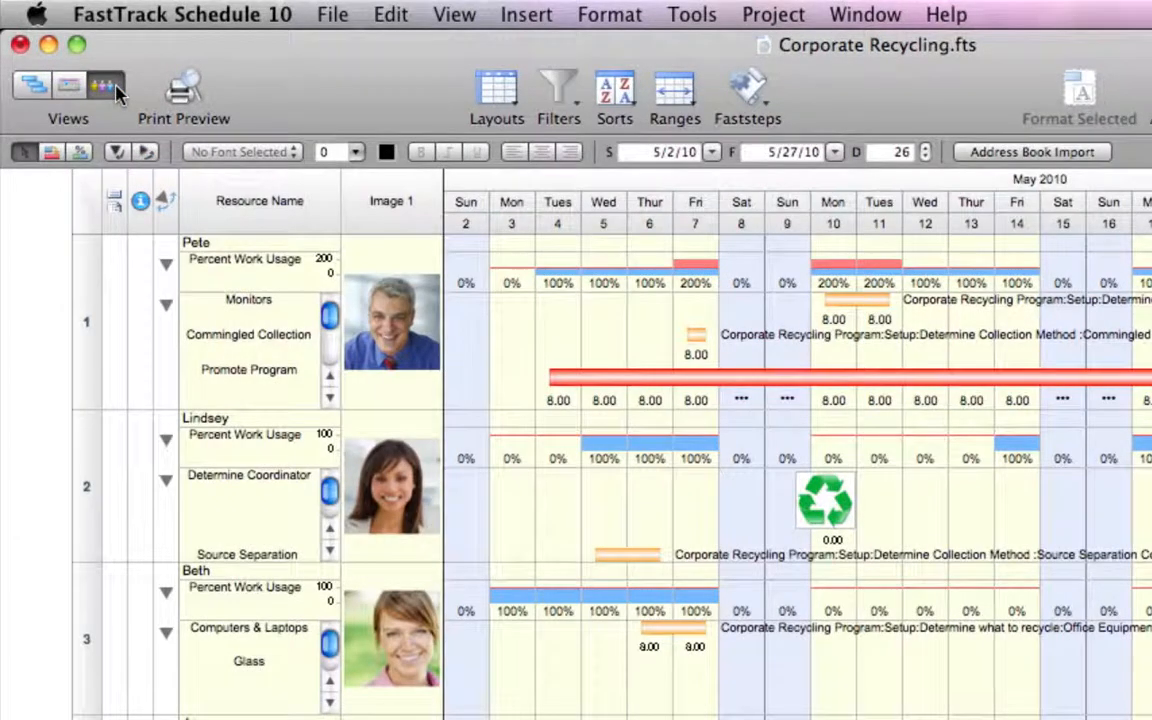
{"action": "left_click", "coordinate": [34, 88]}
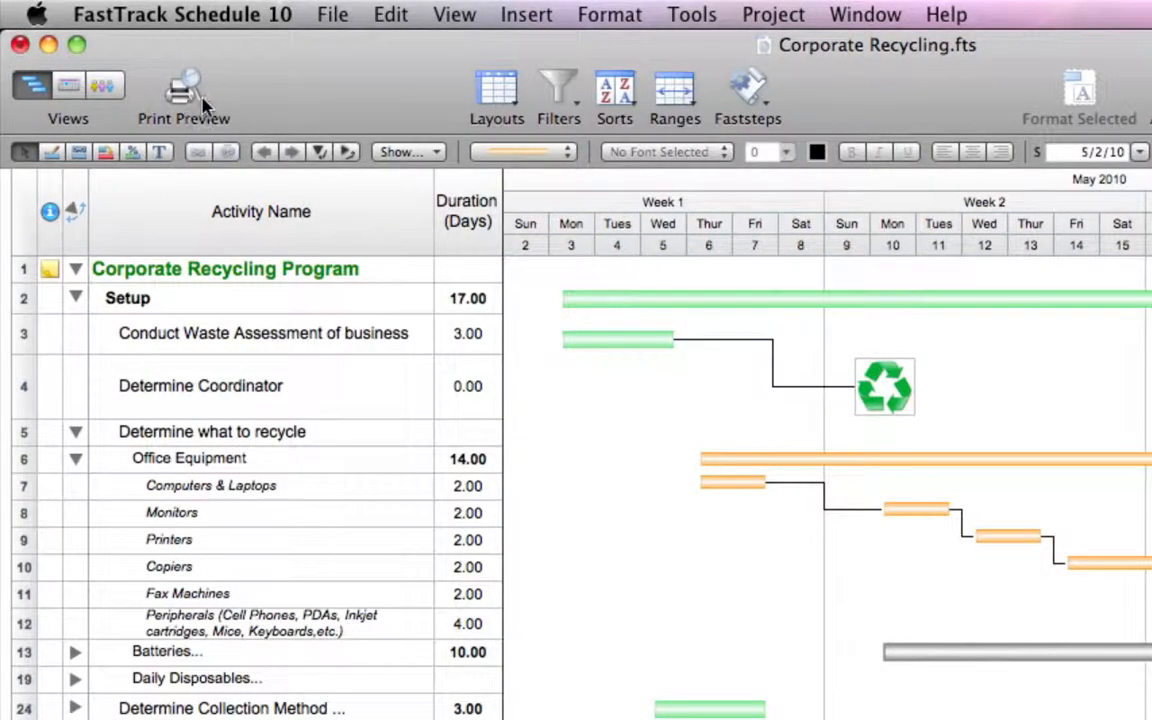
{"action": "left_click", "coordinate": [505, 104]}
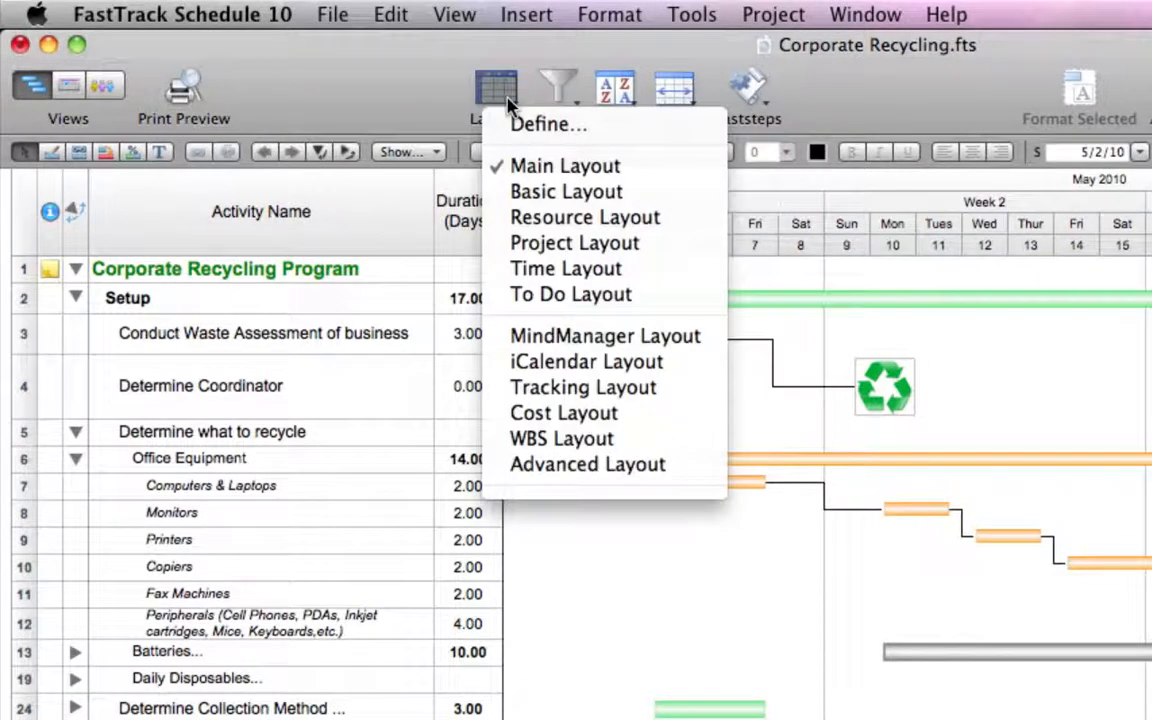
{"action": "left_click", "coordinate": [507, 104]}
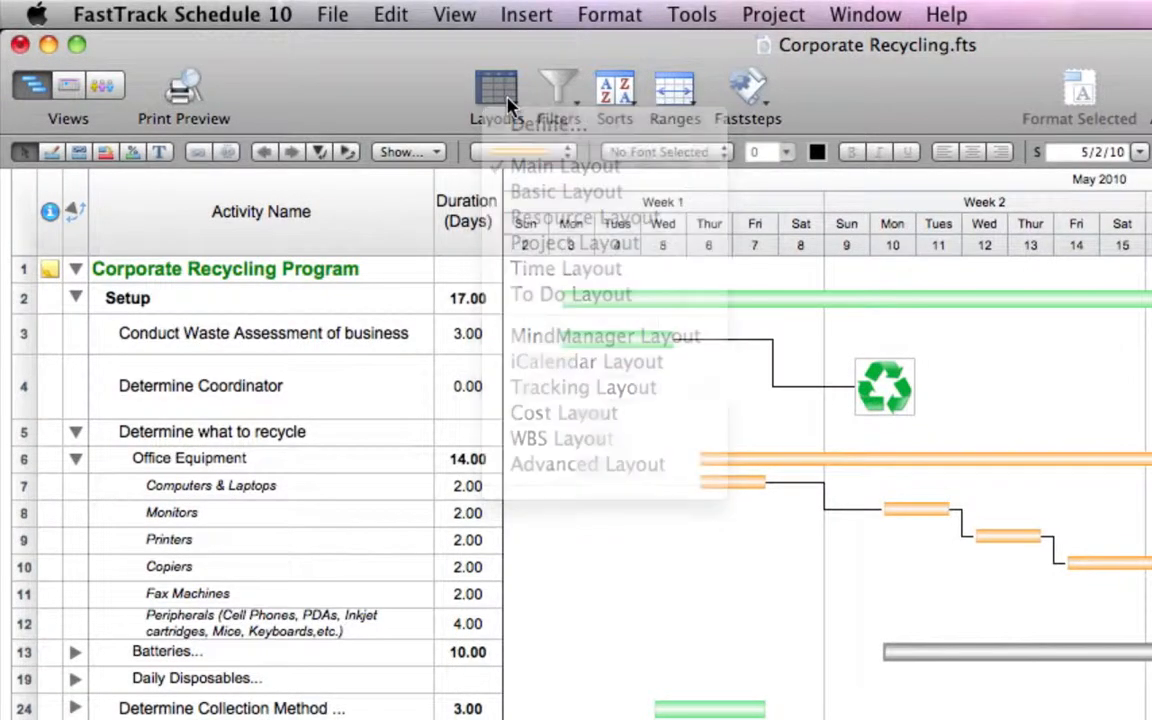
{"action": "left_click", "coordinate": [562, 106]}
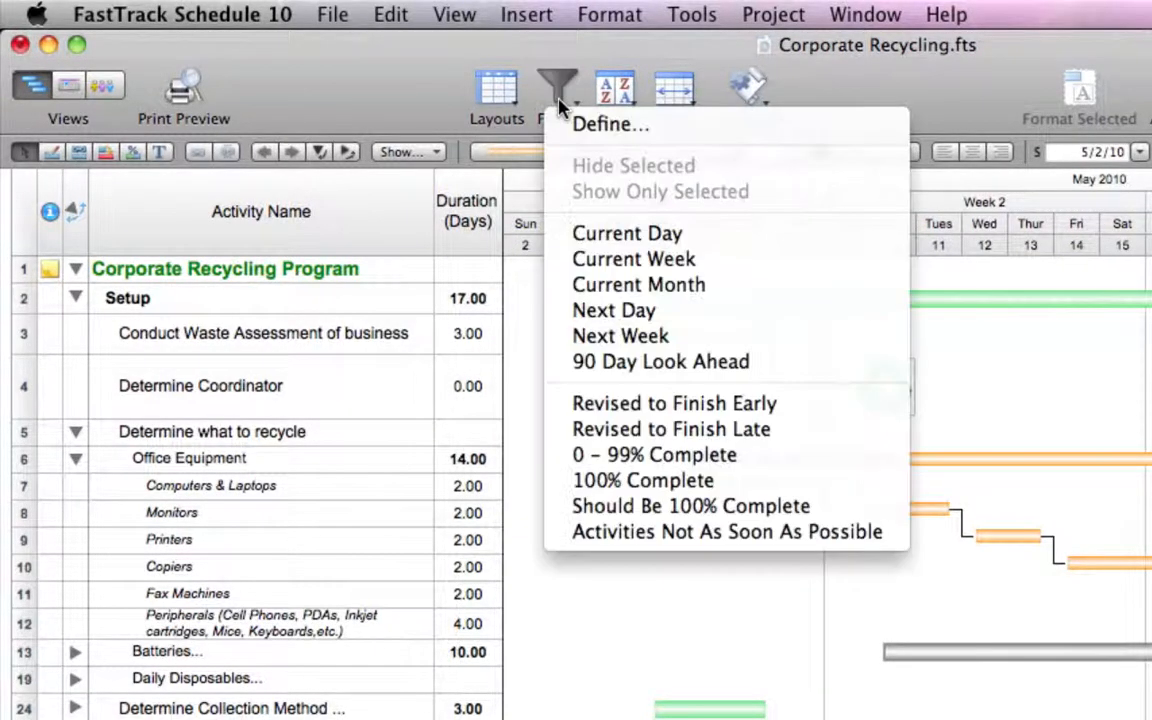
{"action": "left_click", "coordinate": [562, 106]}
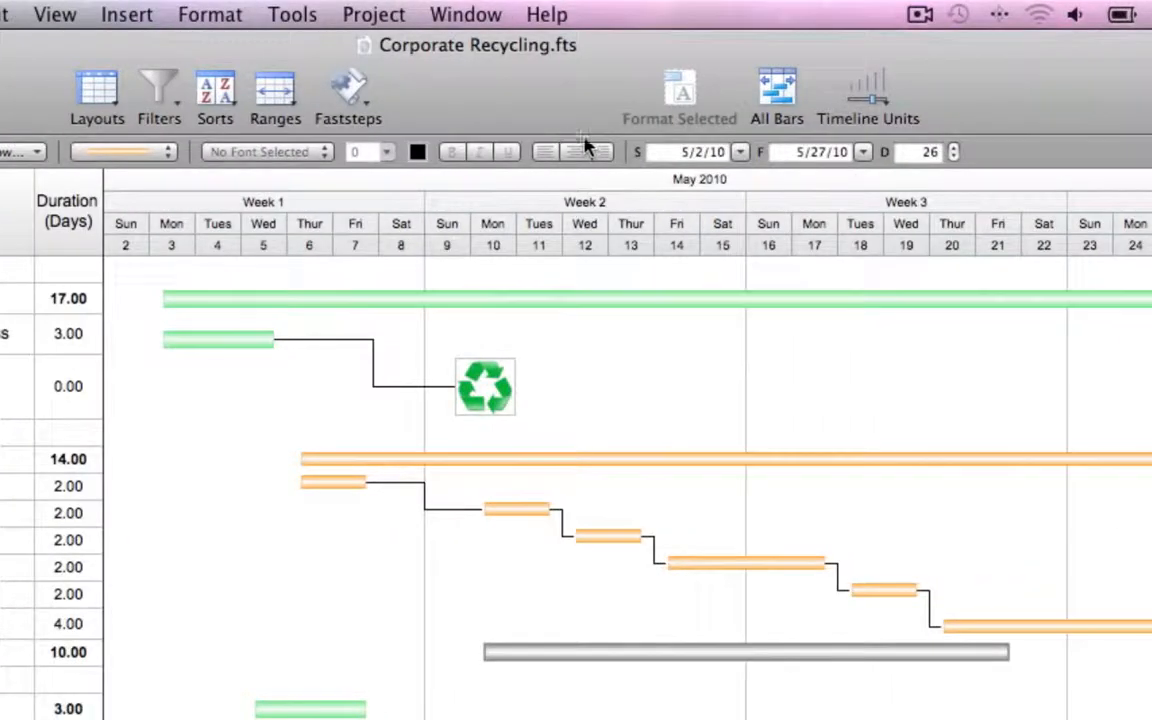
Change the timeline units of the Corporate Recycling schedule to weeks.
{"action": "left_click", "coordinate": [1084, 100]}
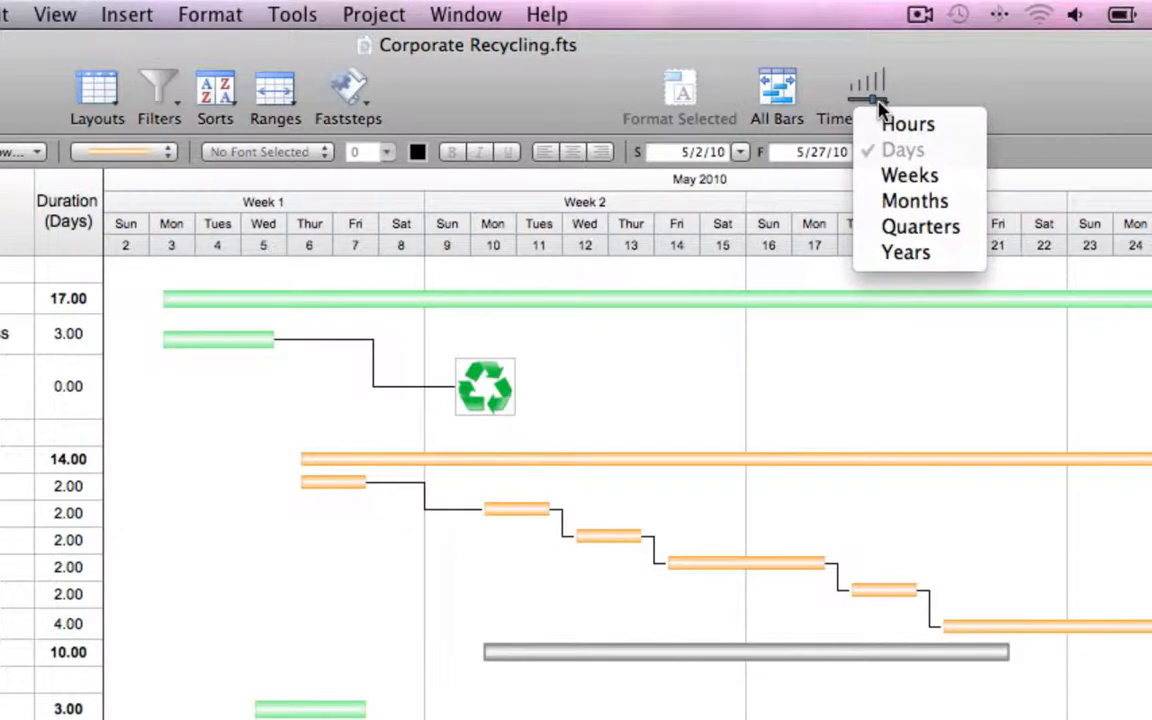
{"action": "left_click", "coordinate": [944, 178]}
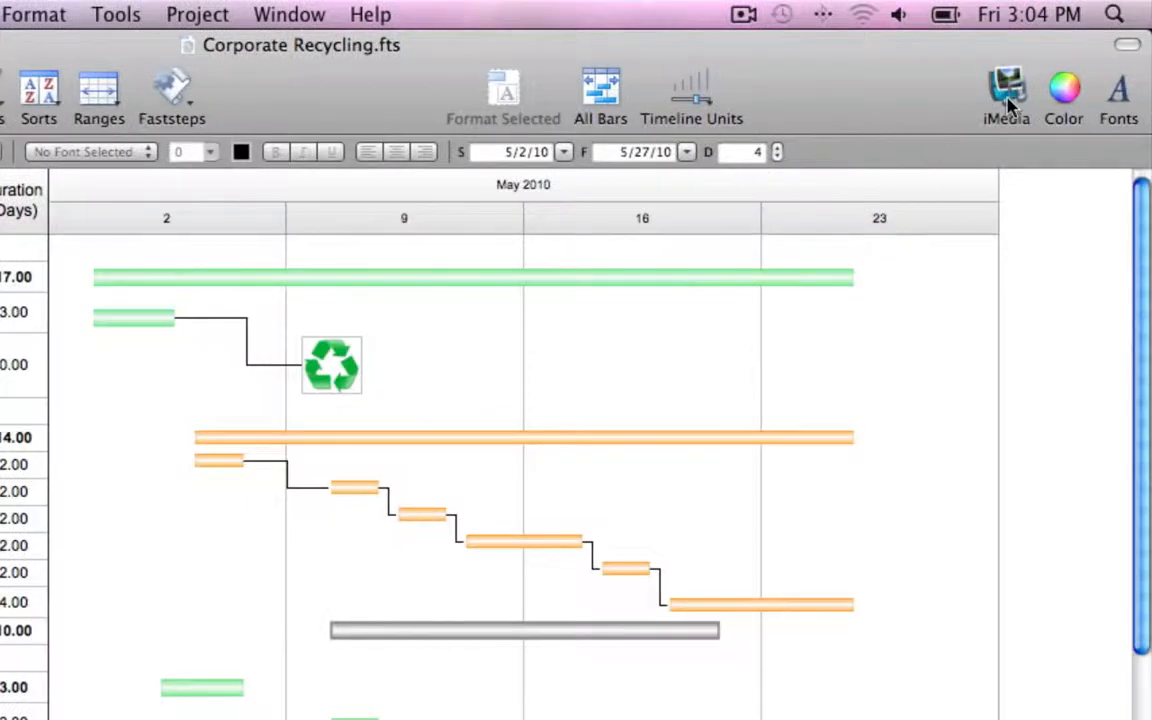
Look at the desktop pictures offered in the iMedia browser and close it.
{"action": "left_click", "coordinate": [1006, 95]}
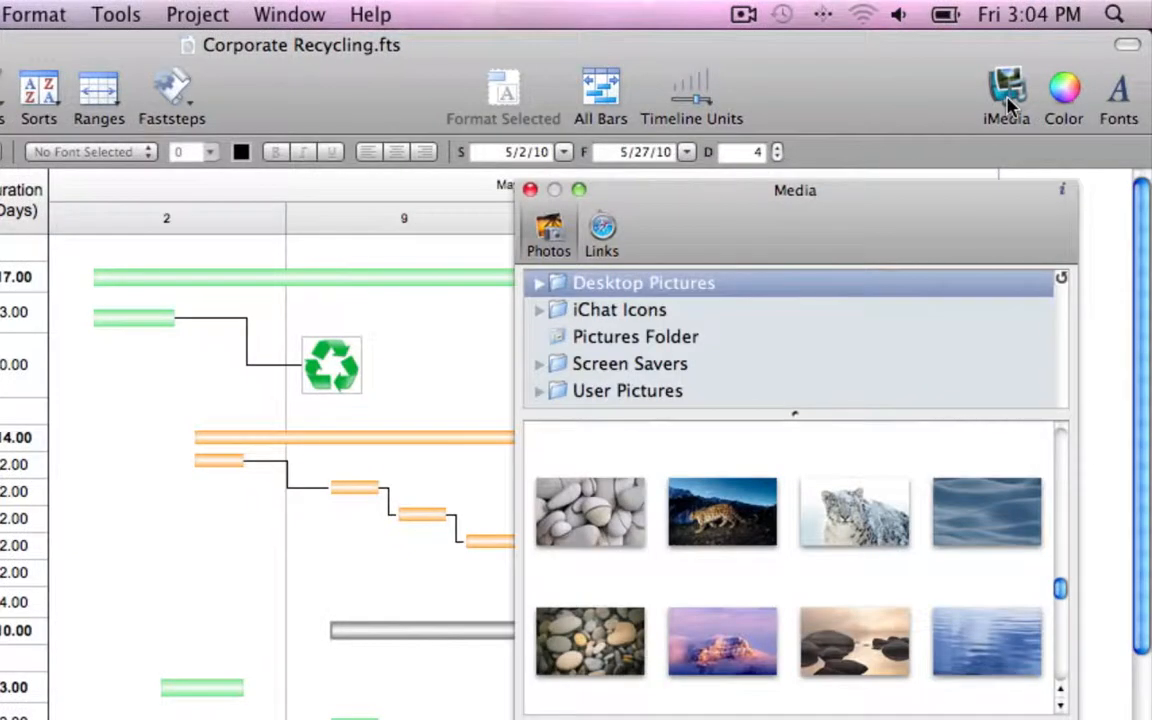
{"action": "left_click", "coordinate": [530, 190]}
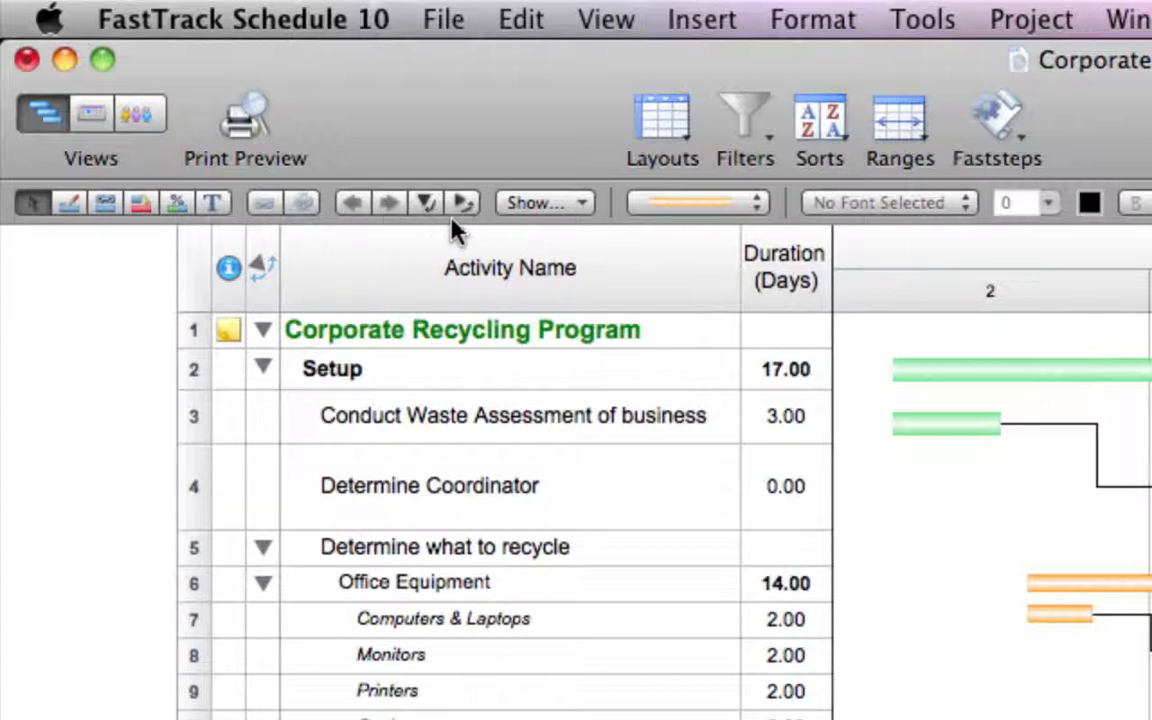
{"action": "left_click", "coordinate": [583, 204]}
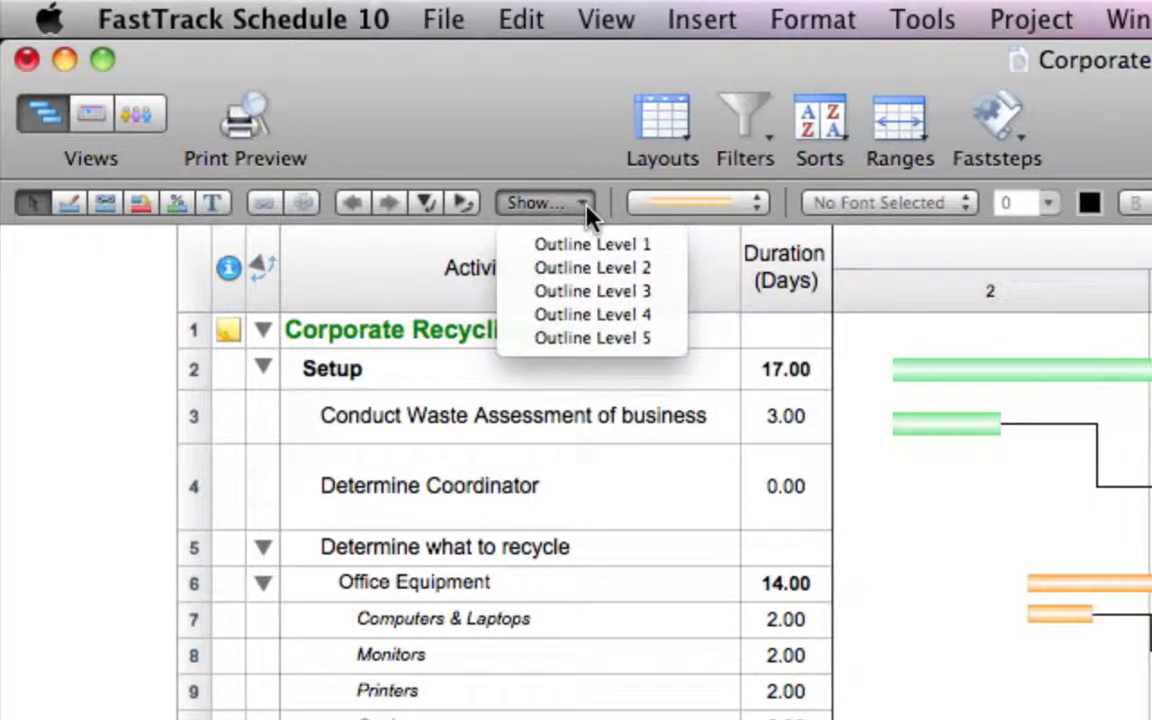
{"action": "left_click", "coordinate": [588, 214]}
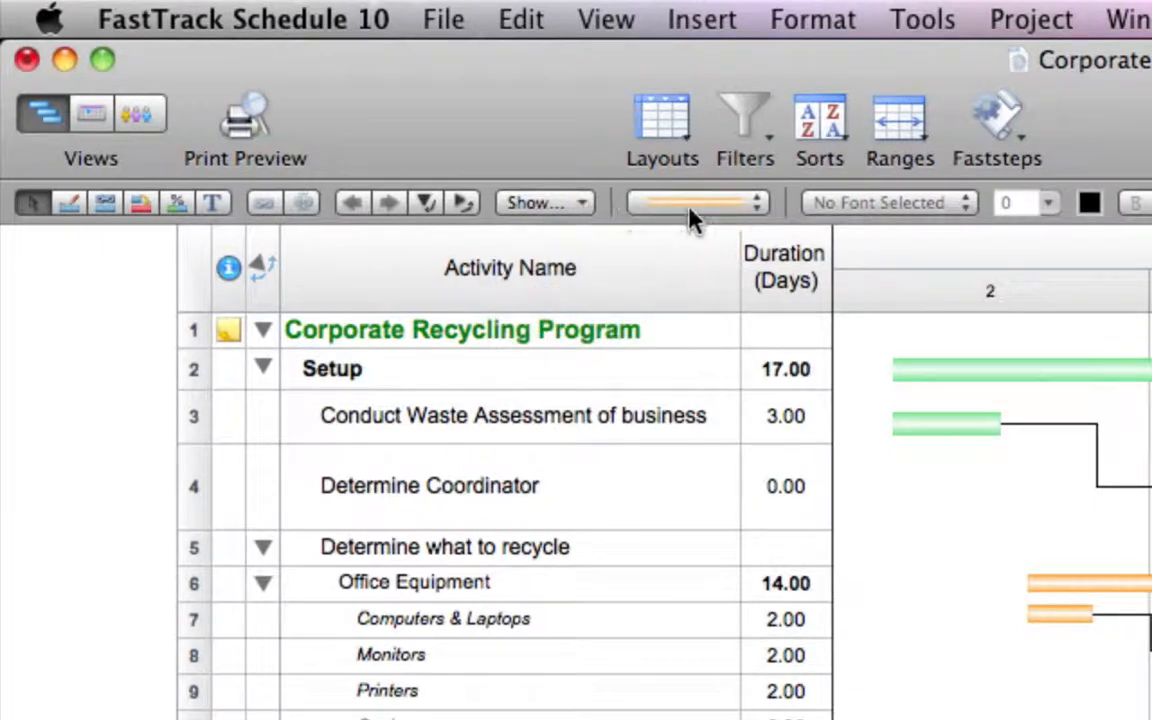
{"action": "left_click", "coordinate": [757, 210]}
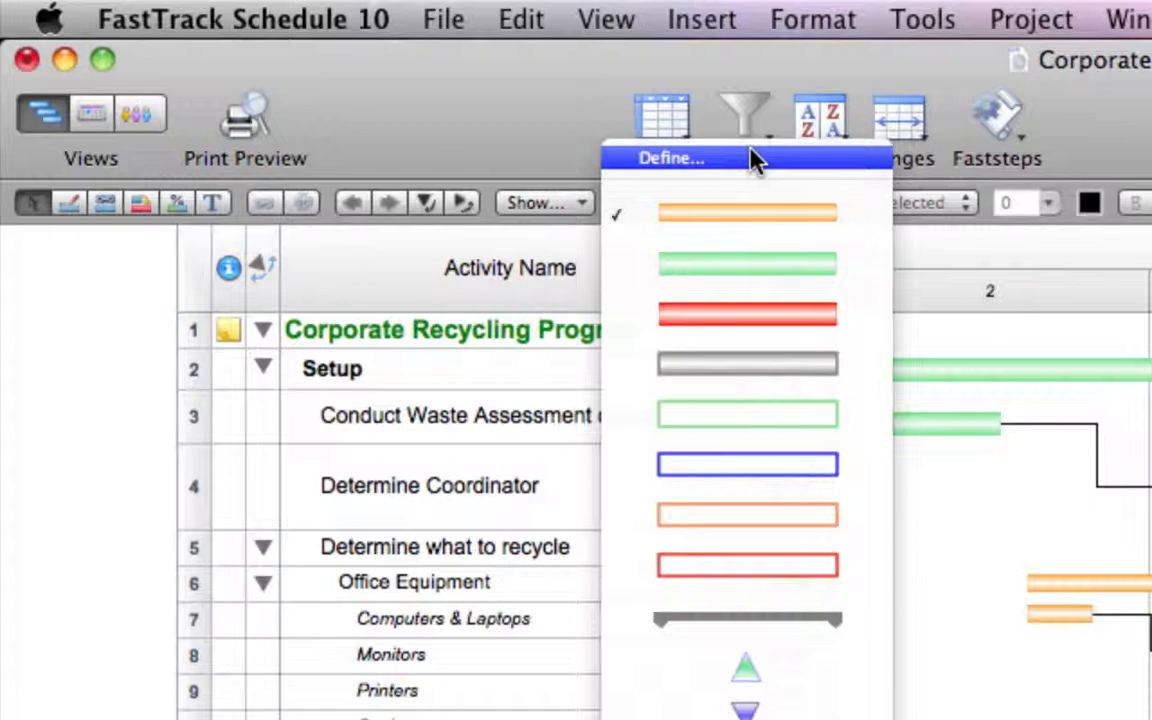
{"action": "left_click", "coordinate": [751, 210]}
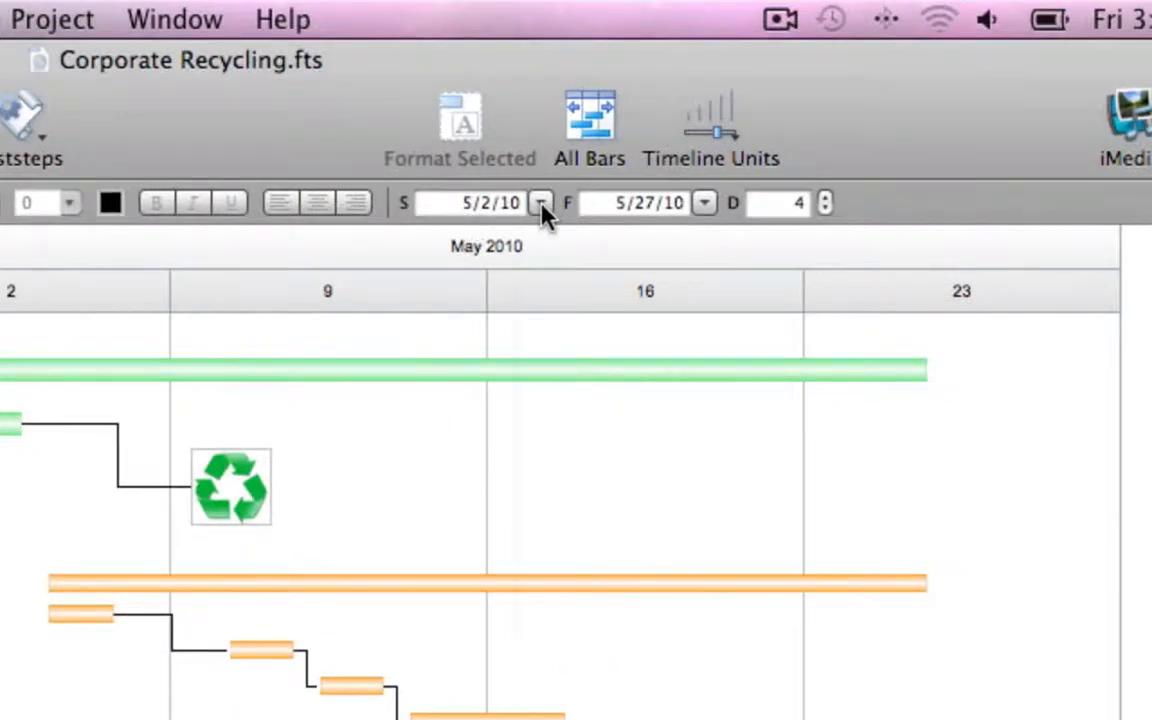
{"action": "left_click", "coordinate": [540, 204]}
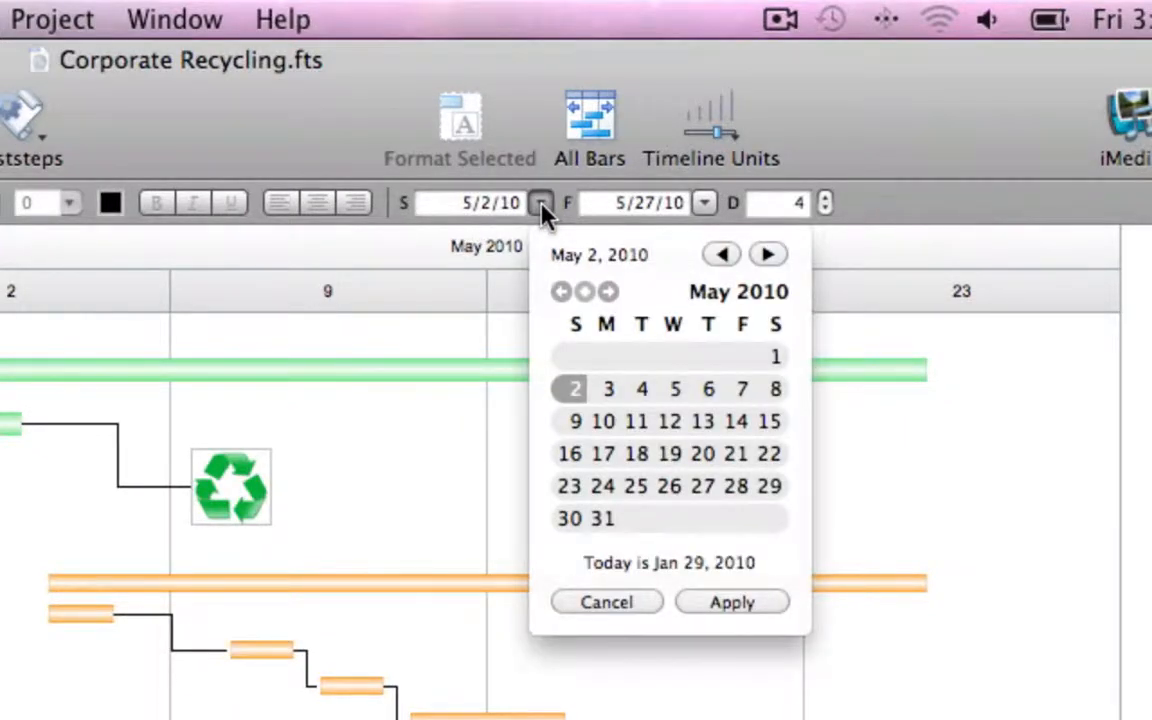
{"action": "left_click", "coordinate": [541, 208]}
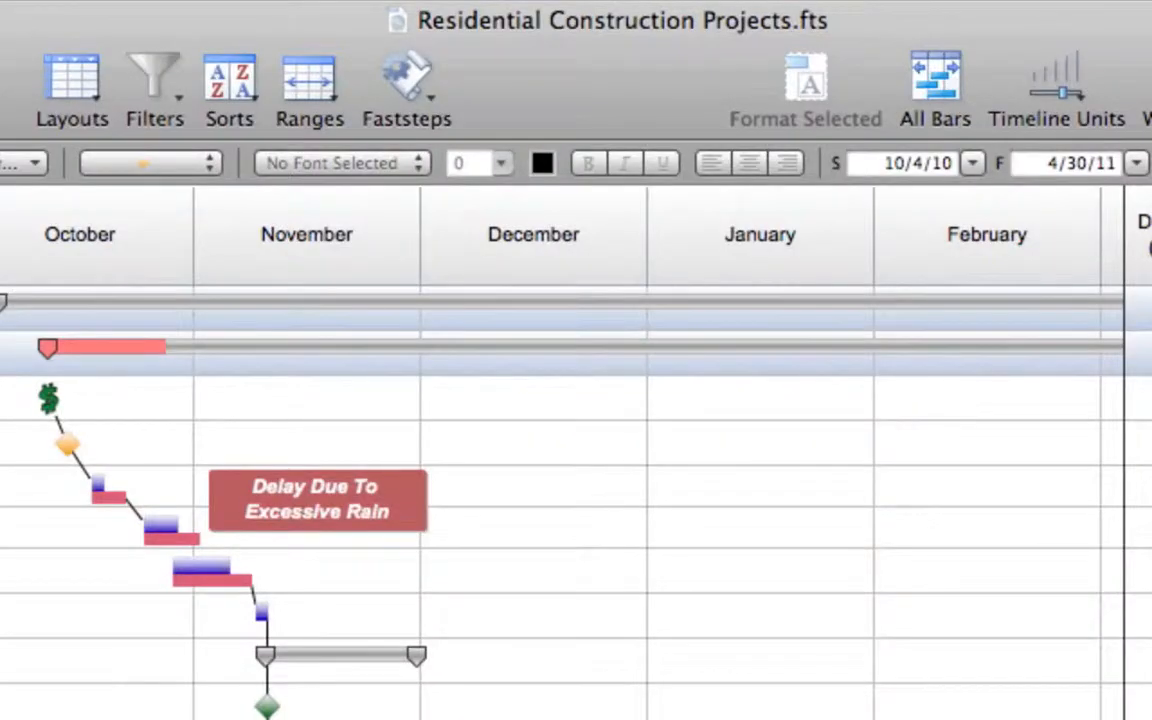
Show the residential construction schedule in the Notes Layout and in the Basic Layout.
{"action": "left_click", "coordinate": [80, 86]}
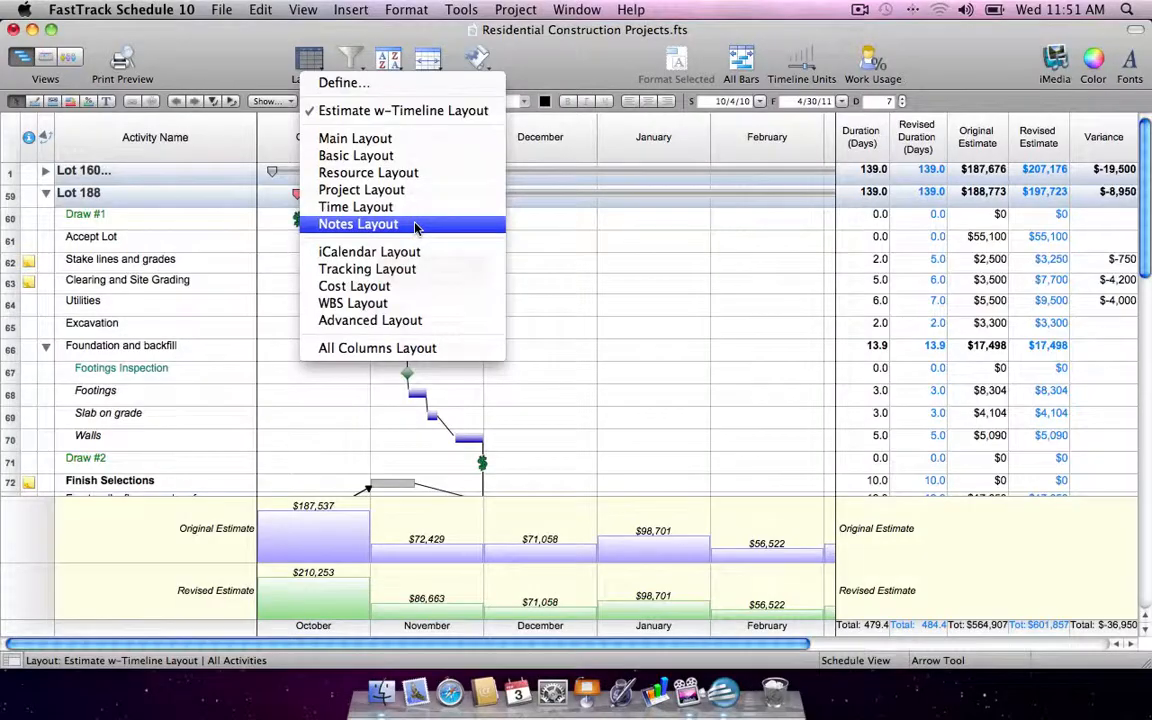
{"action": "left_click", "coordinate": [416, 228]}
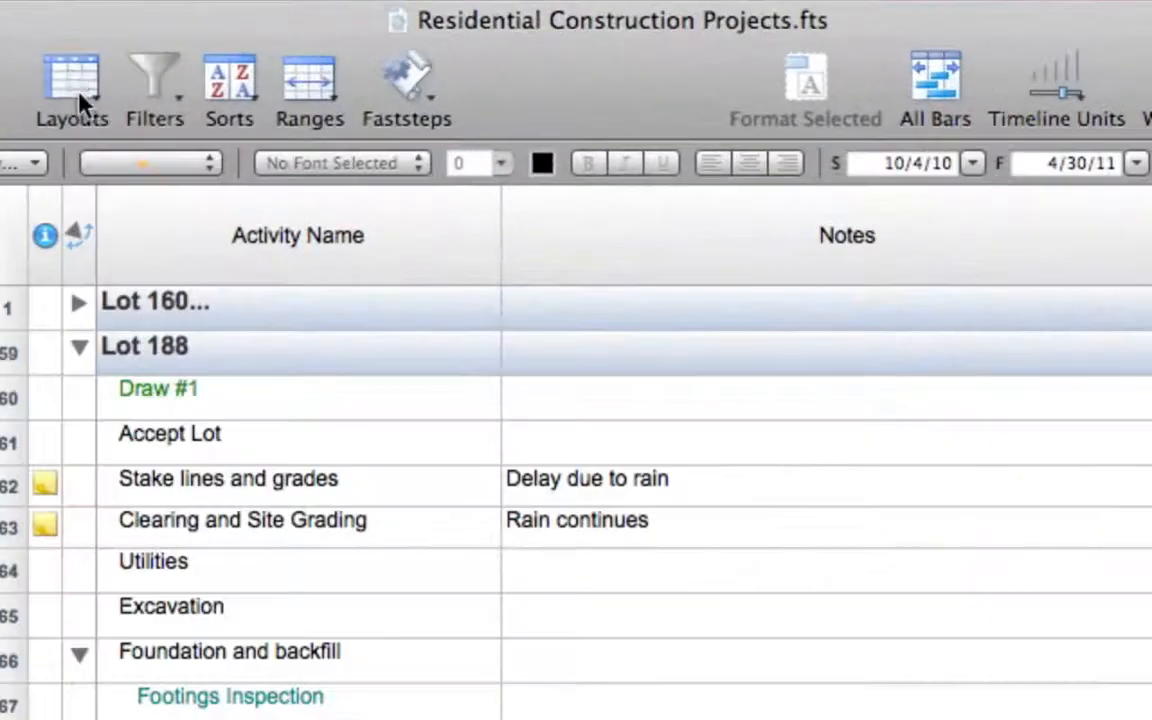
{"action": "left_click", "coordinate": [300, 64]}
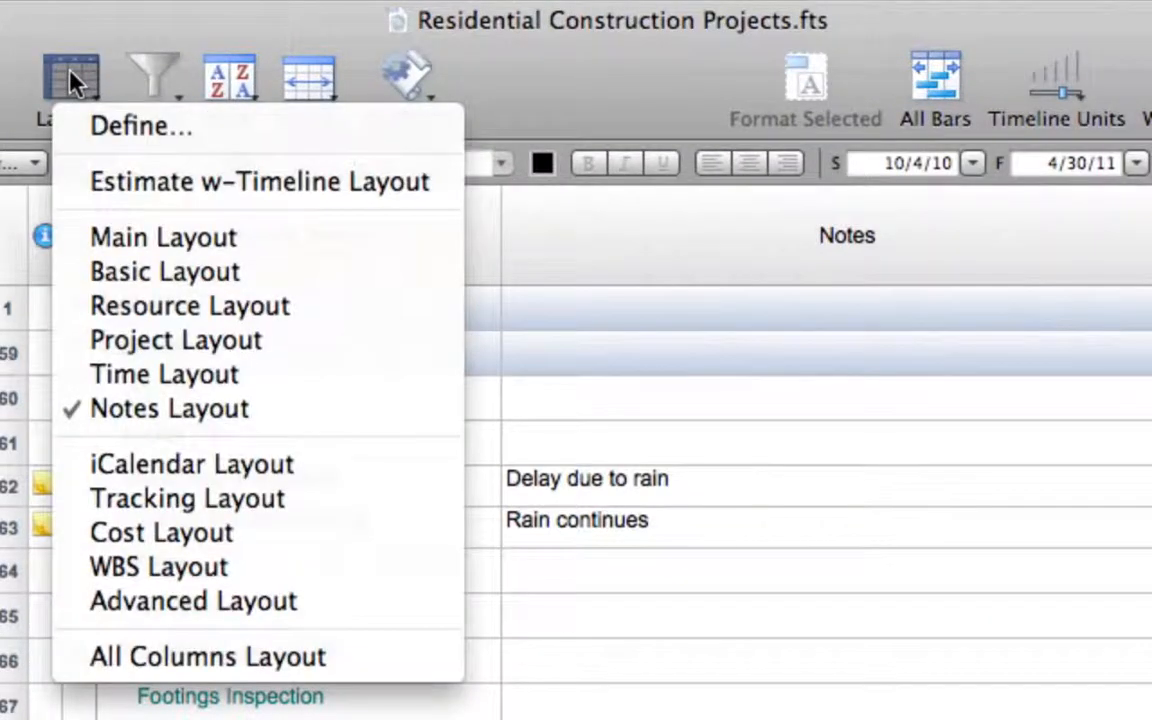
{"action": "left_click", "coordinate": [238, 274]}
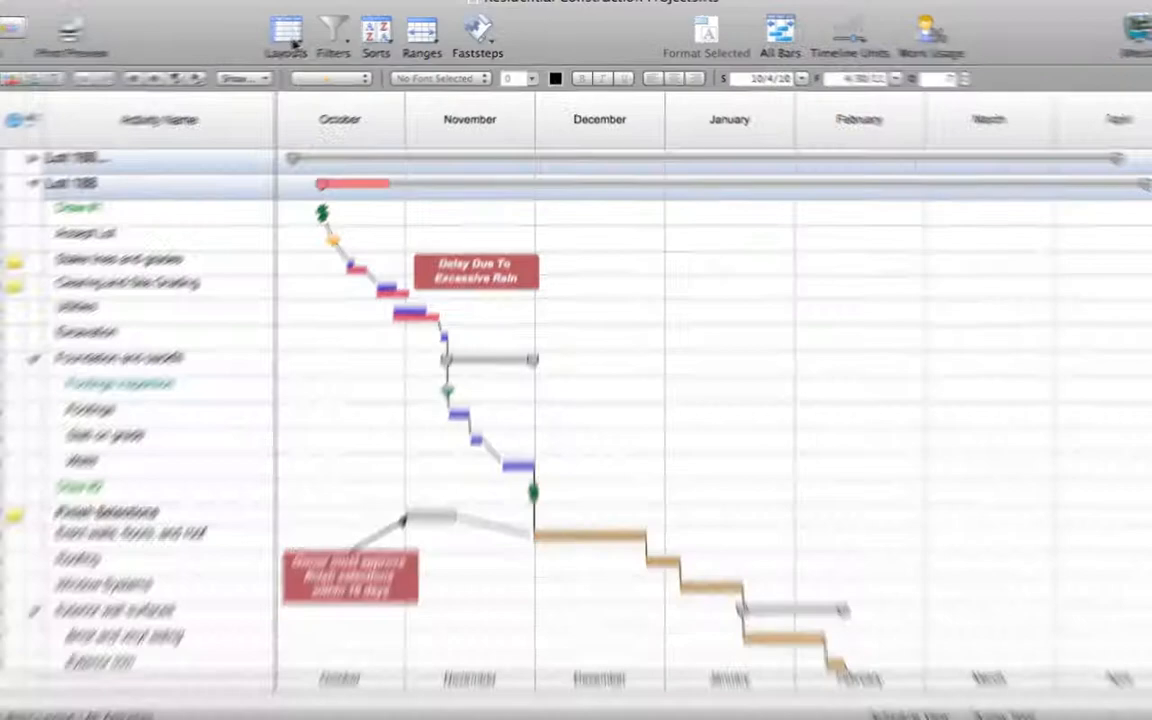
Switch the residential construction schedule to the Tracking Layout.
{"action": "left_click", "coordinate": [300, 36]}
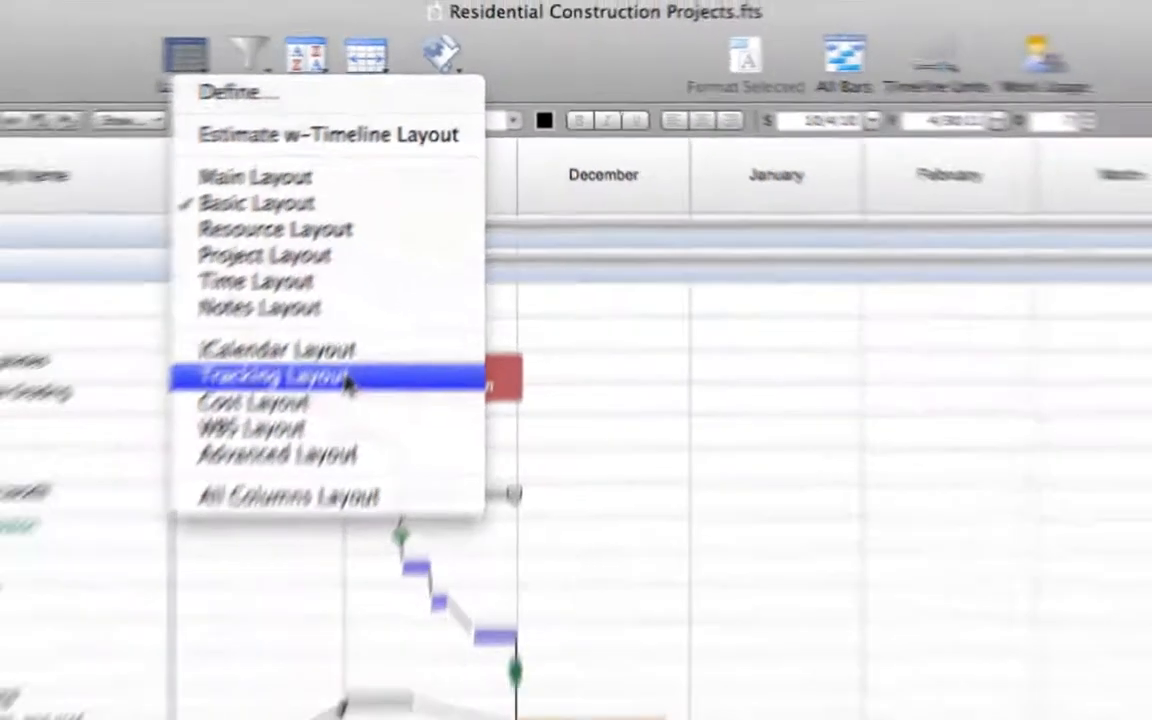
{"action": "left_click", "coordinate": [285, 478]}
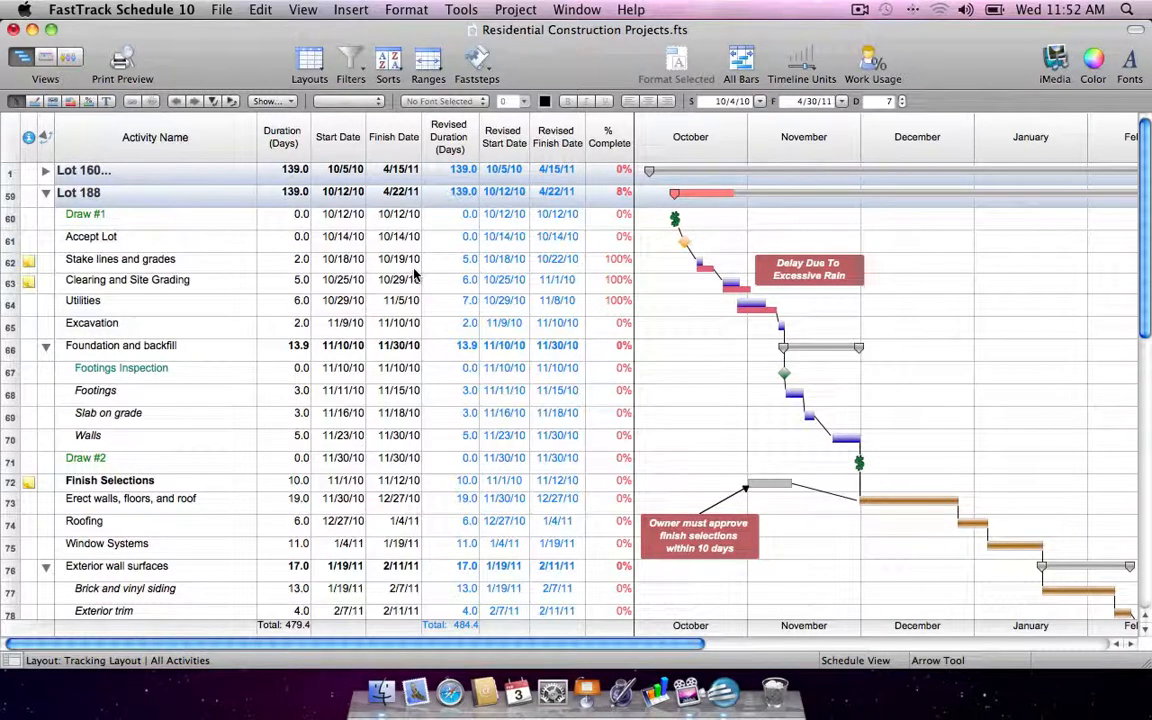
{"action": "left_click", "coordinate": [305, 68]}
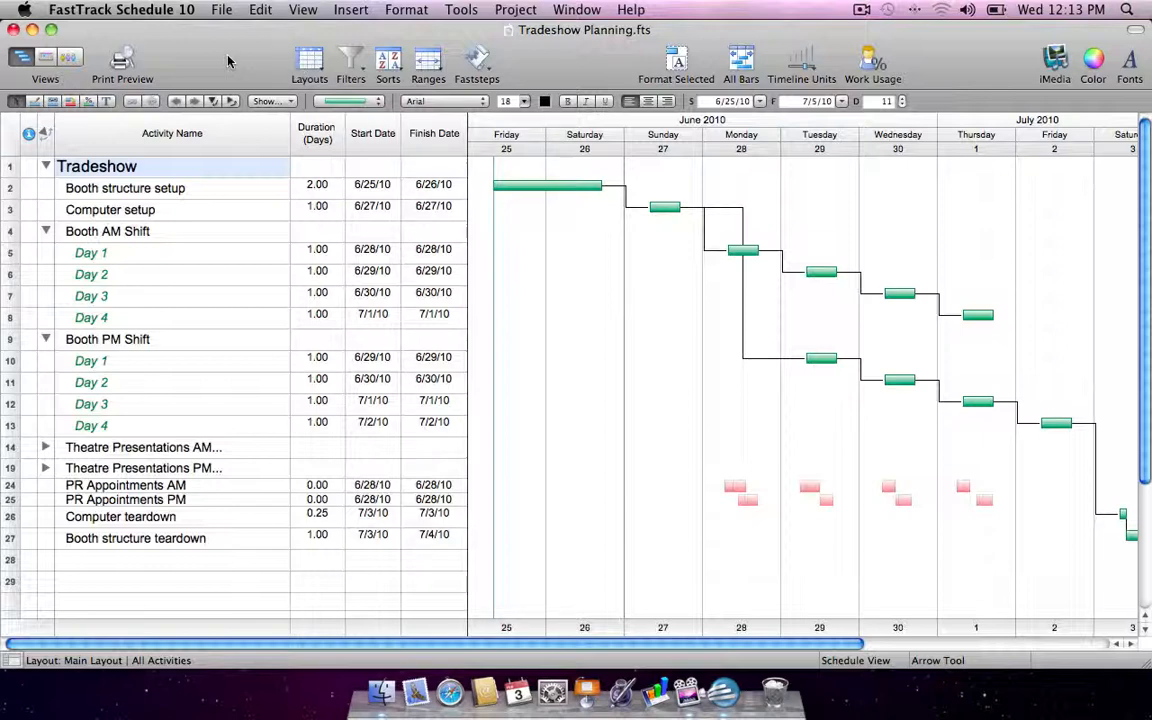
Switch the Tradeshow Planning schedule to the Resource Layout.
{"action": "left_click", "coordinate": [310, 62]}
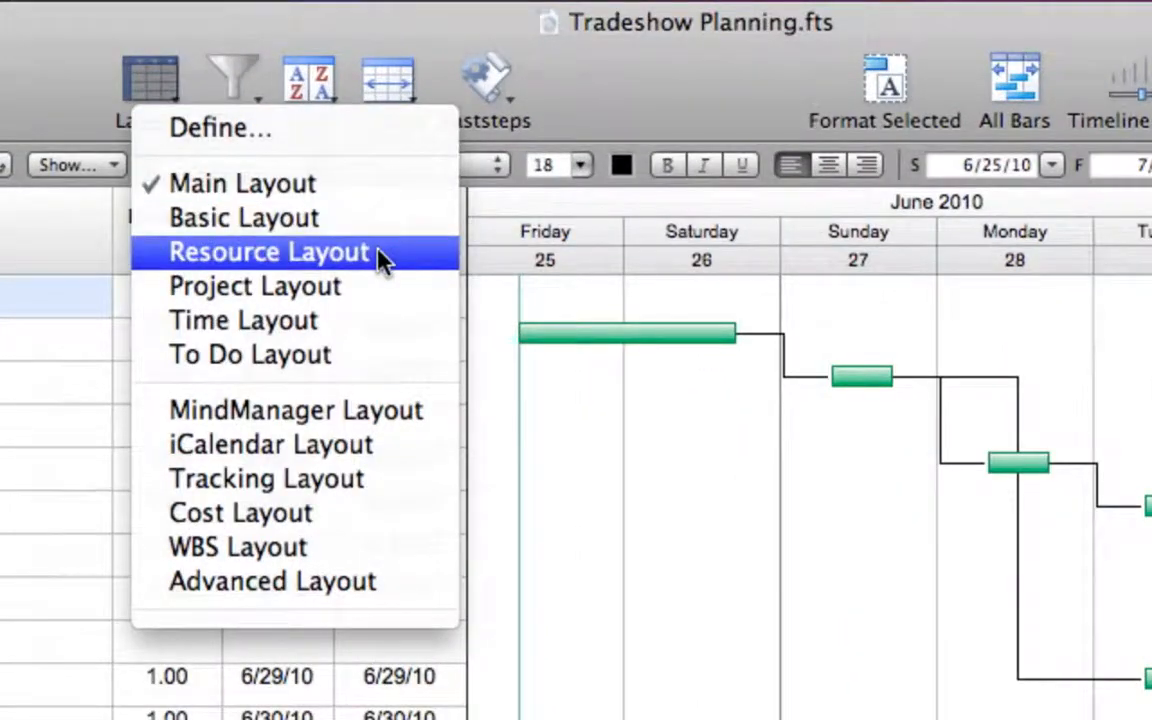
{"action": "left_click", "coordinate": [381, 259]}
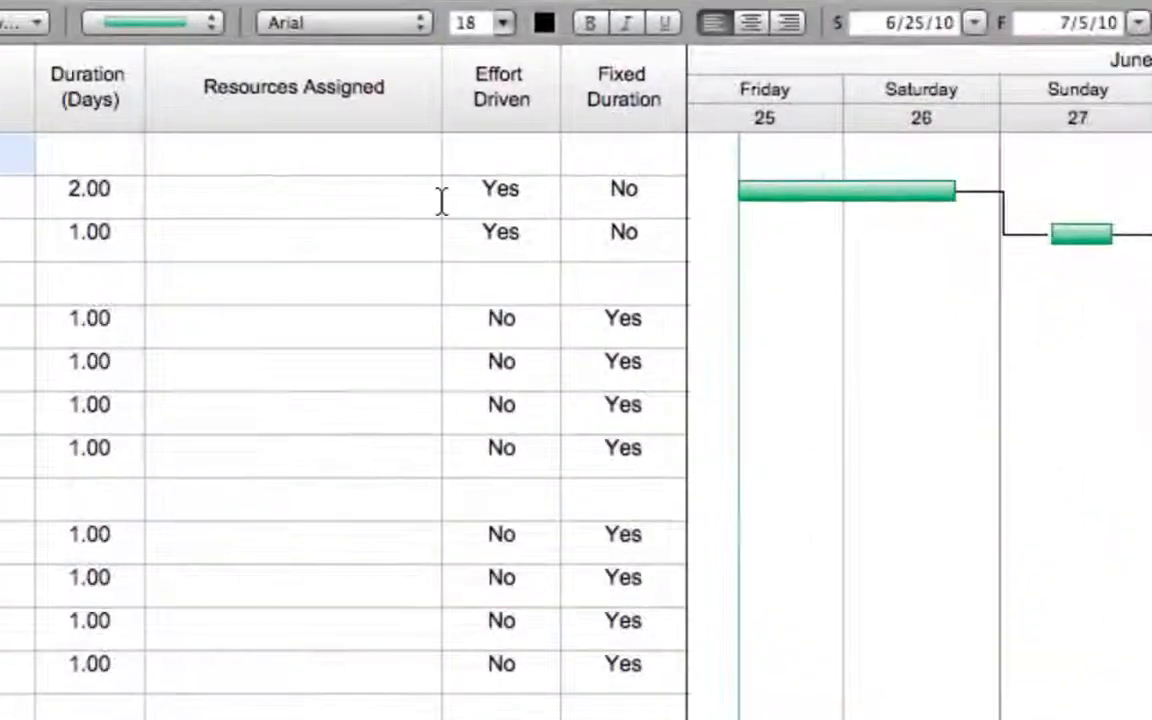
Assign the first and third listed resources to the Booth structure setup activity.
{"action": "left_click", "coordinate": [490, 188]}
{"action": "left_click", "coordinate": [486, 188]}
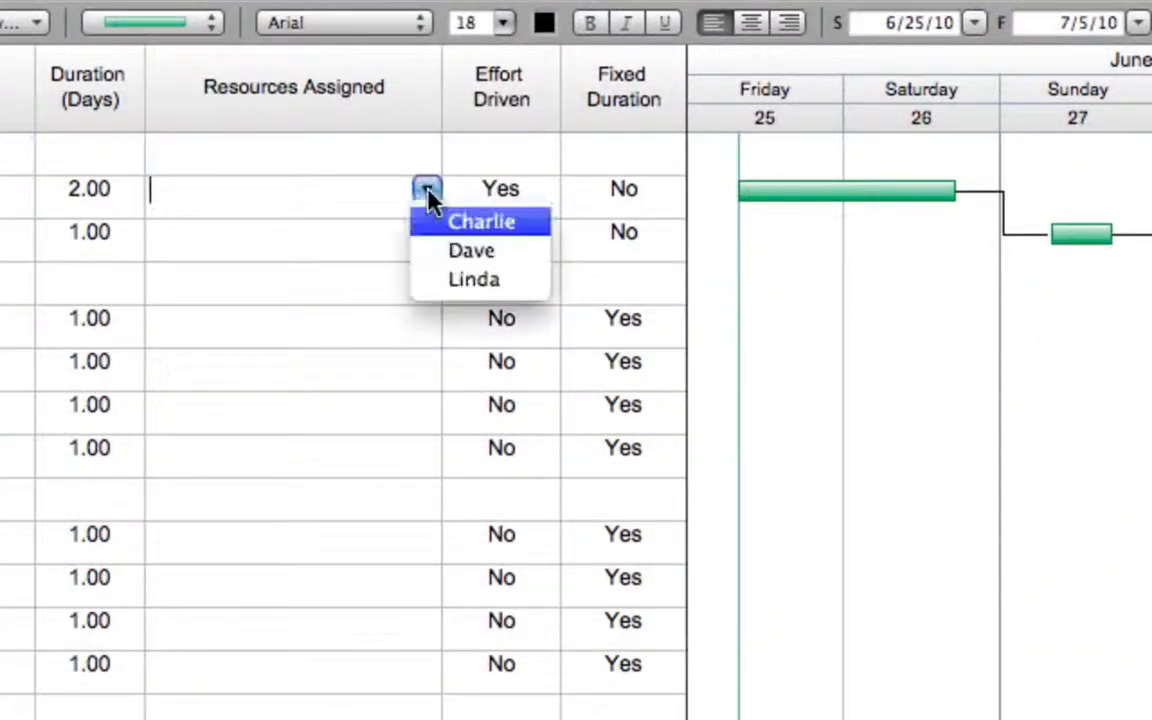
{"action": "left_click", "coordinate": [497, 226]}
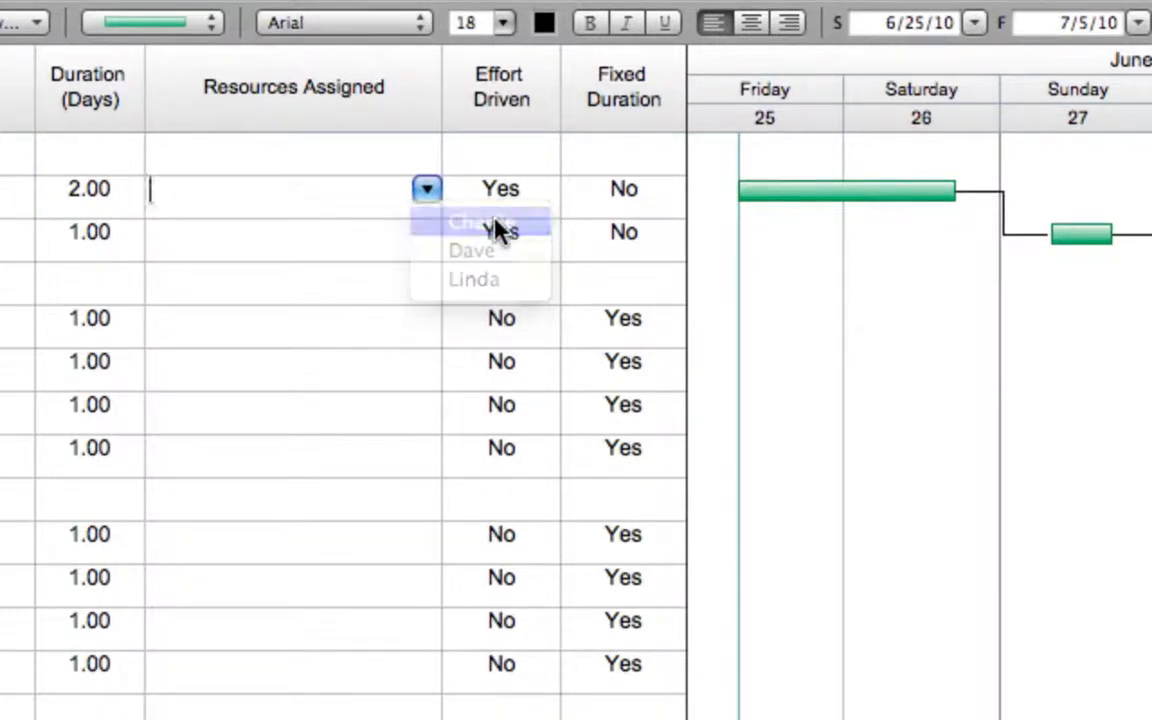
{"action": "left_click", "coordinate": [428, 190]}
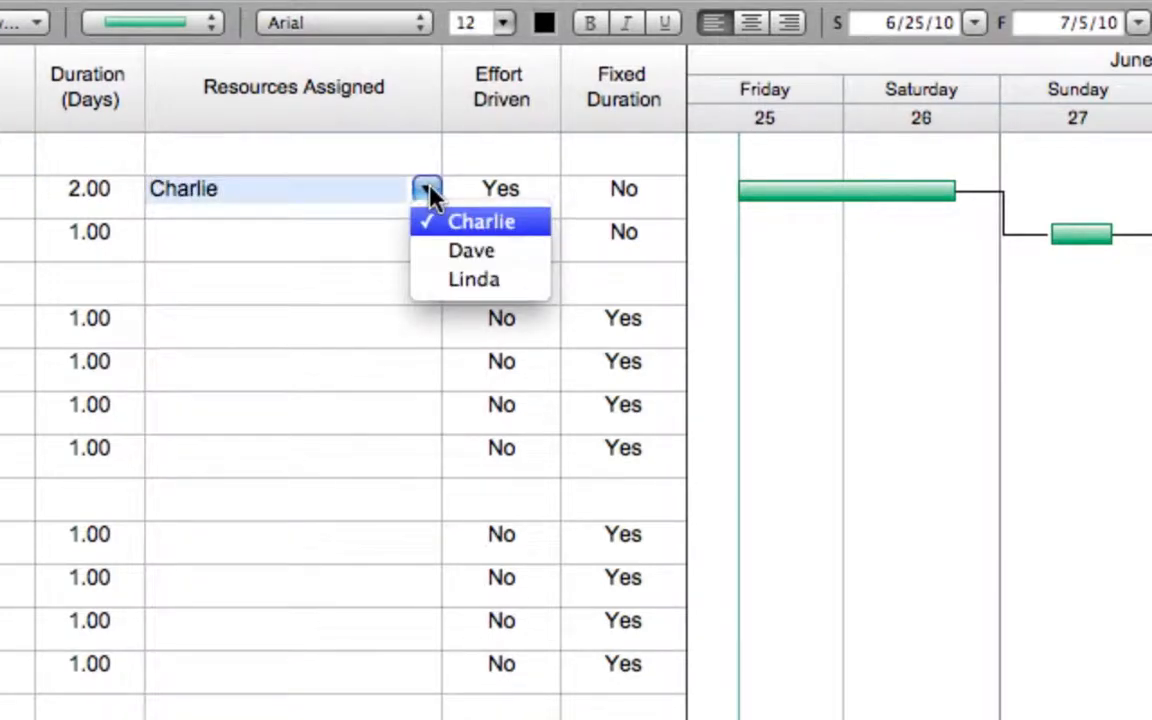
{"action": "left_click", "coordinate": [519, 281]}
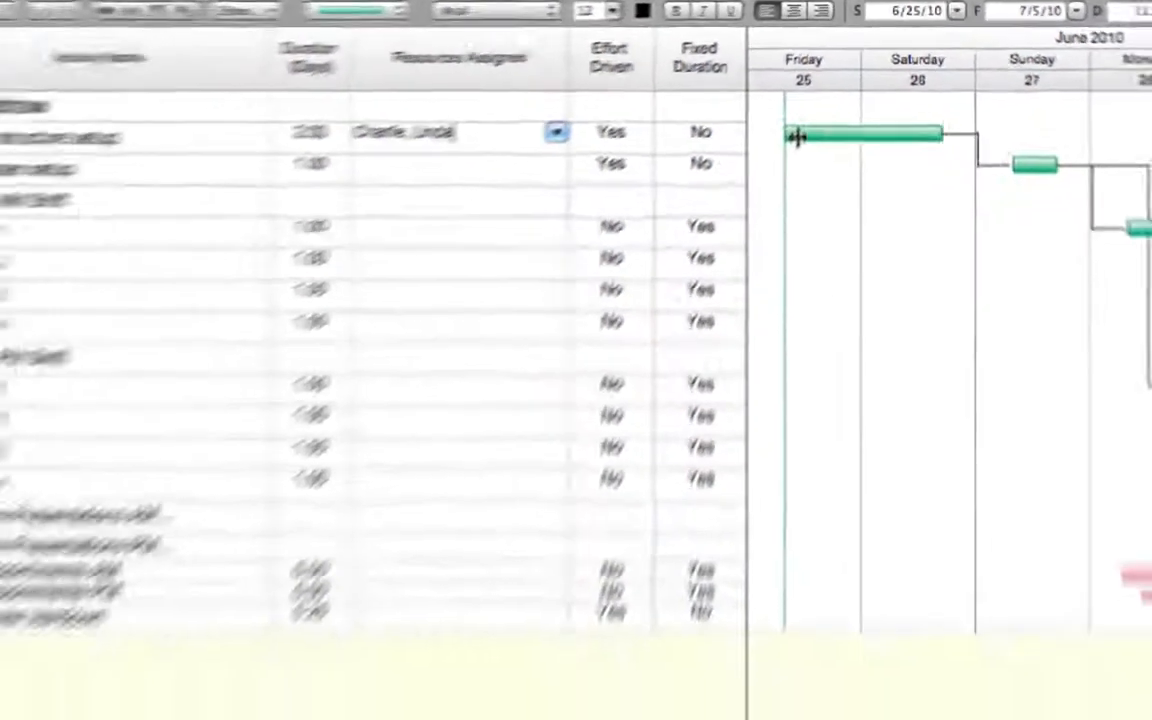
{"action": "left_click", "coordinate": [798, 136]}
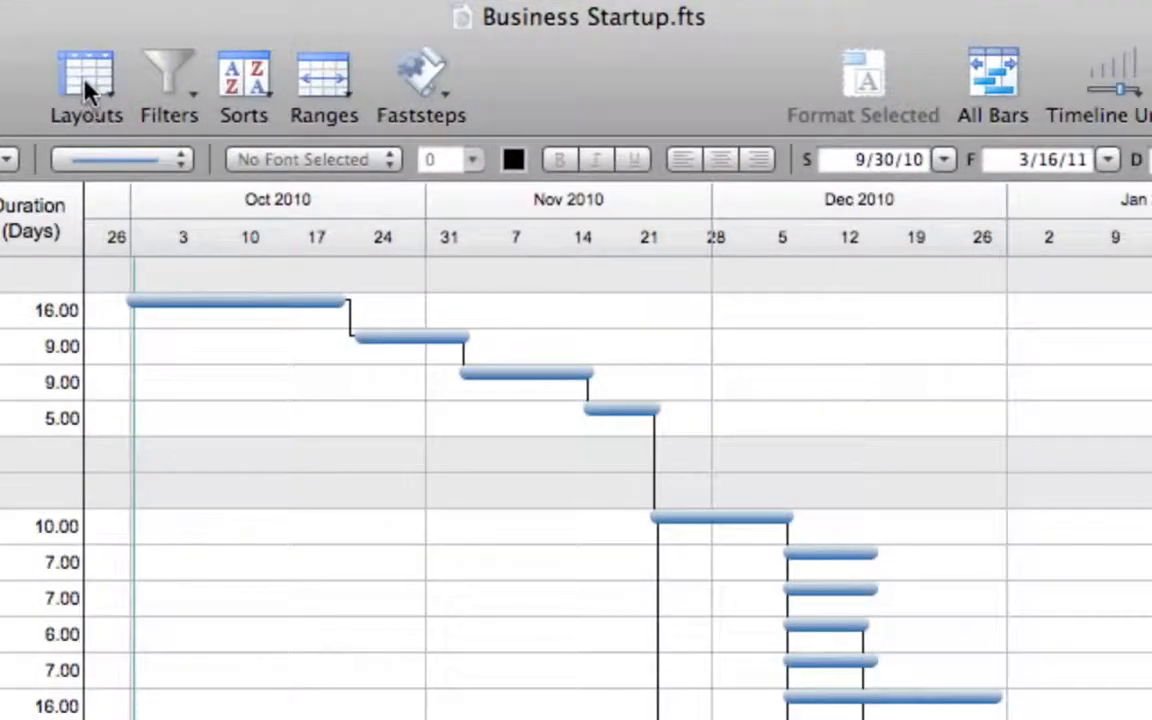
Switch the Business Startup schedule to the Tracking Actuals Layout.
{"action": "left_click", "coordinate": [307, 70]}
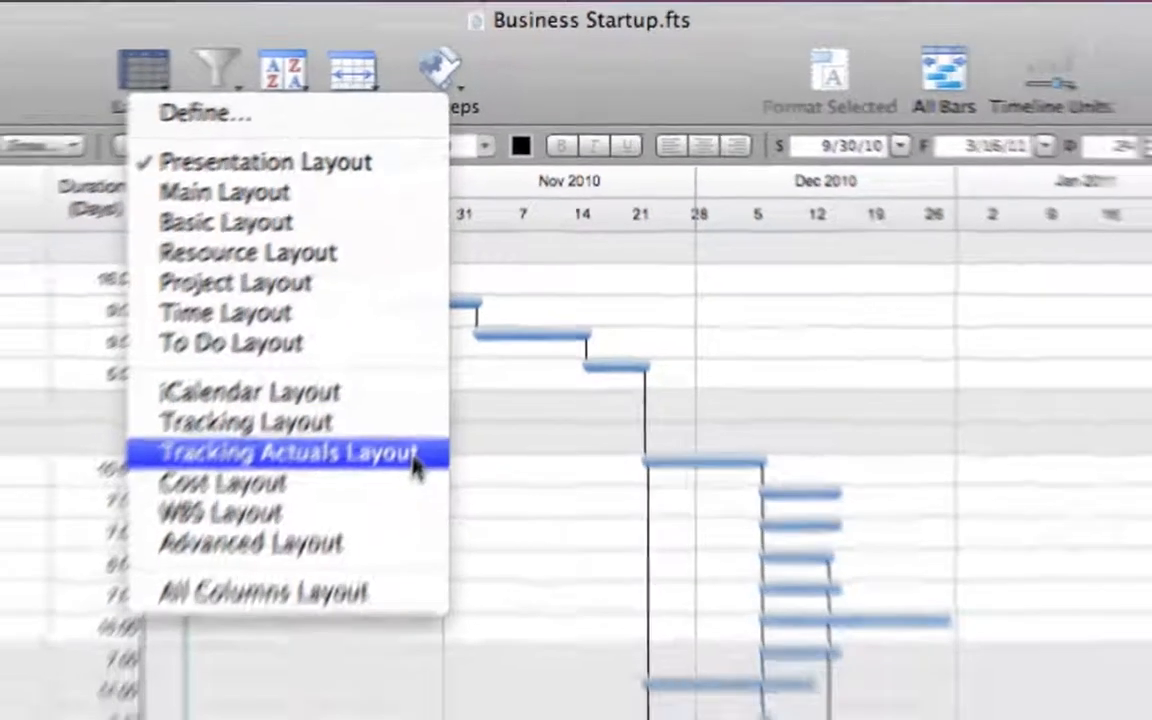
{"action": "left_click", "coordinate": [393, 518]}
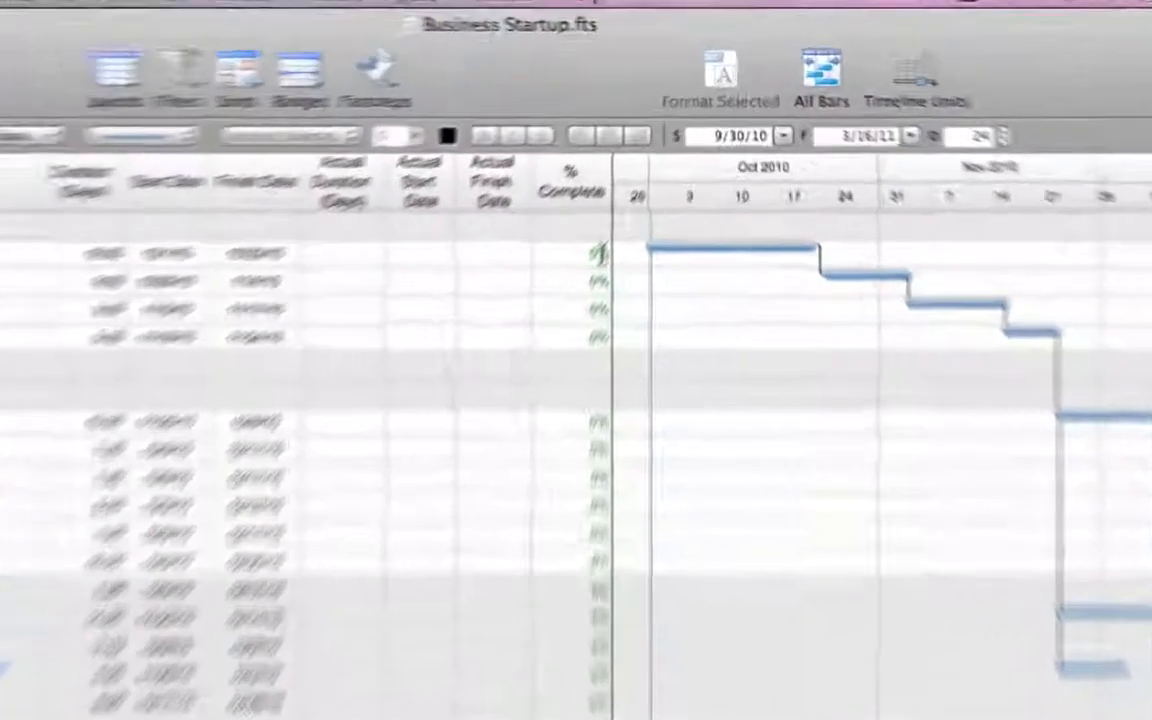
Mark the first activity in the Business Startup schedule as 100% complete.
{"action": "left_click", "coordinate": [643, 177]}
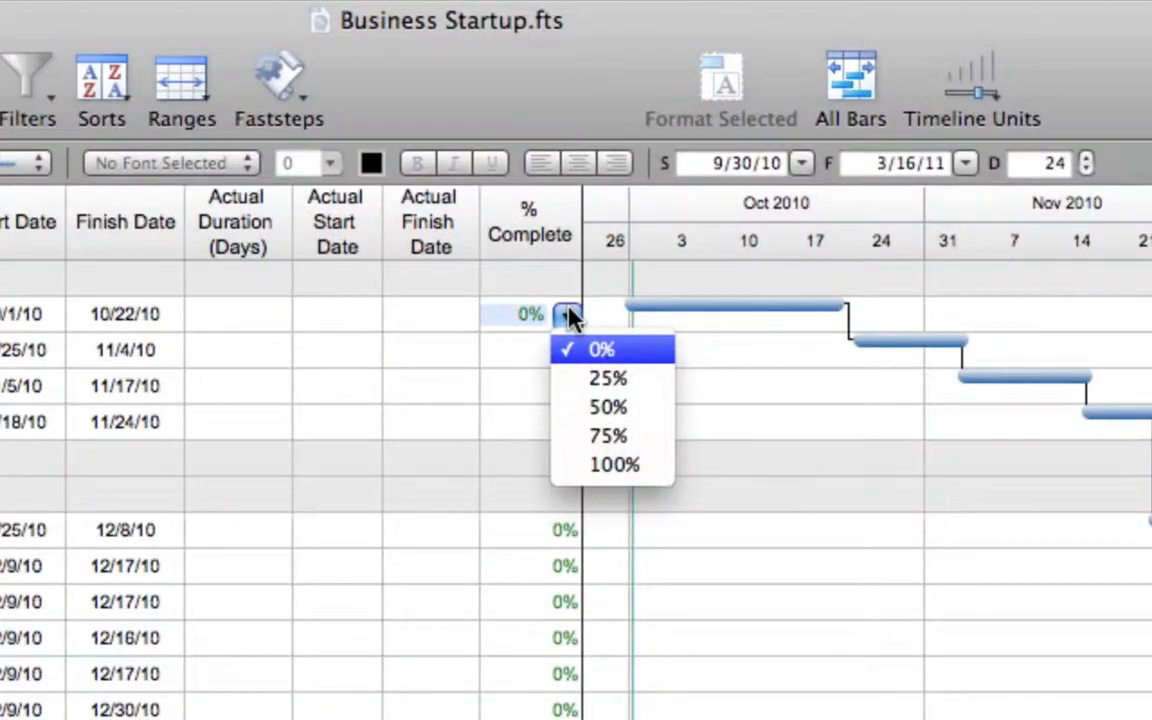
{"action": "left_click", "coordinate": [644, 468]}
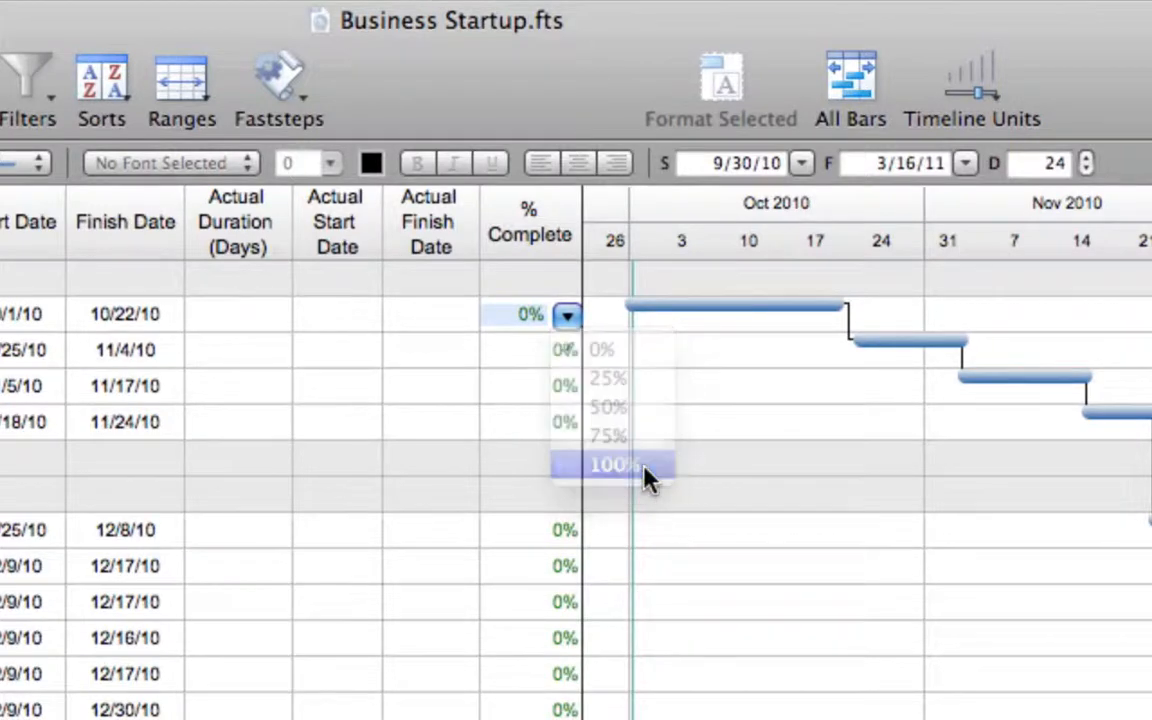
{"action": "left_click", "coordinate": [671, 469]}
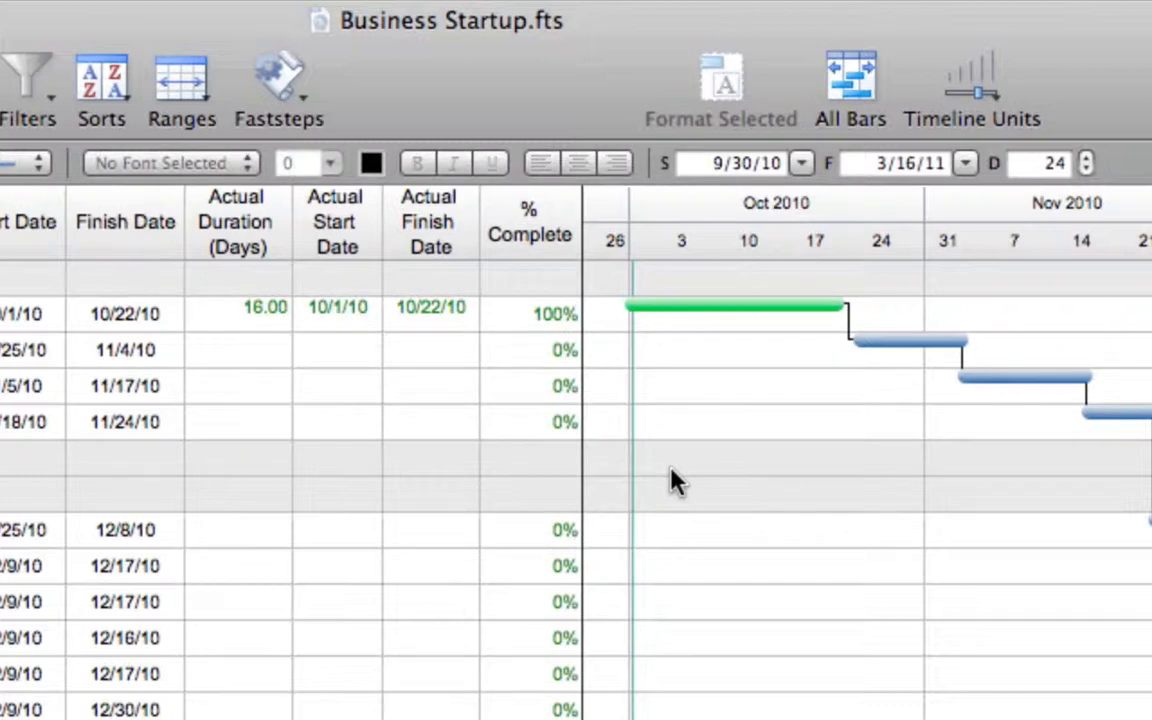
Set the actual duration of the second activity to 11 days.
{"action": "left_click", "coordinate": [267, 349]}
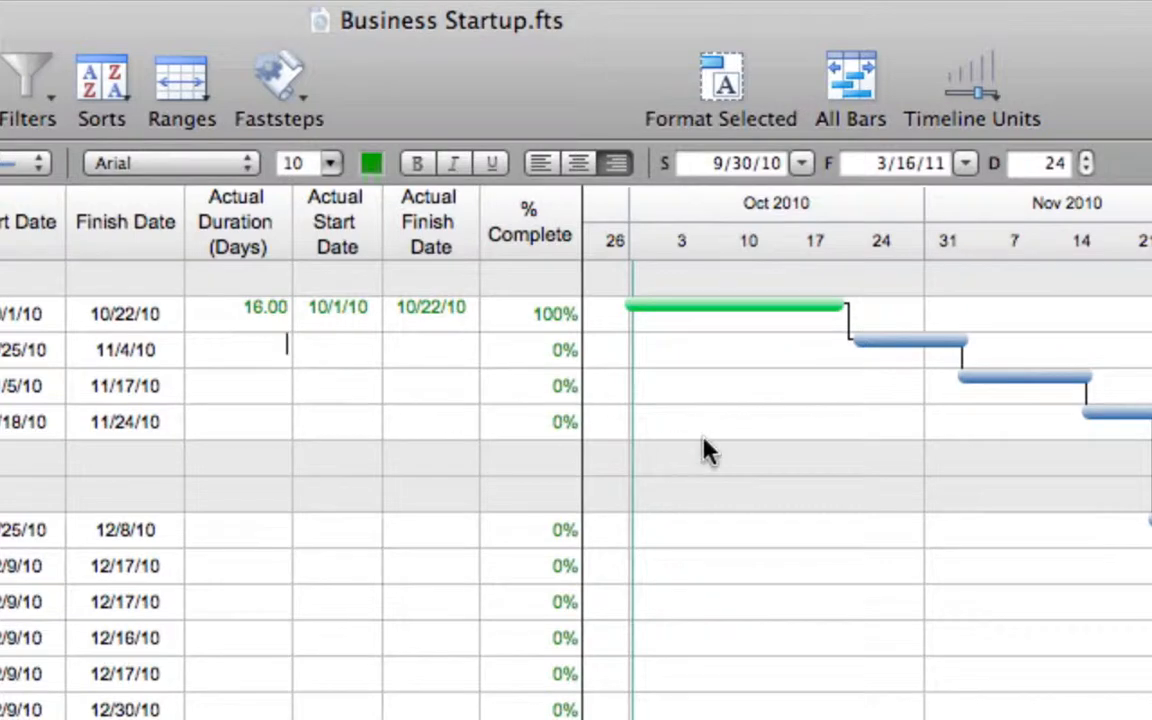
{"action": "type", "text": "11"}
{"action": "key", "text": "Return"}
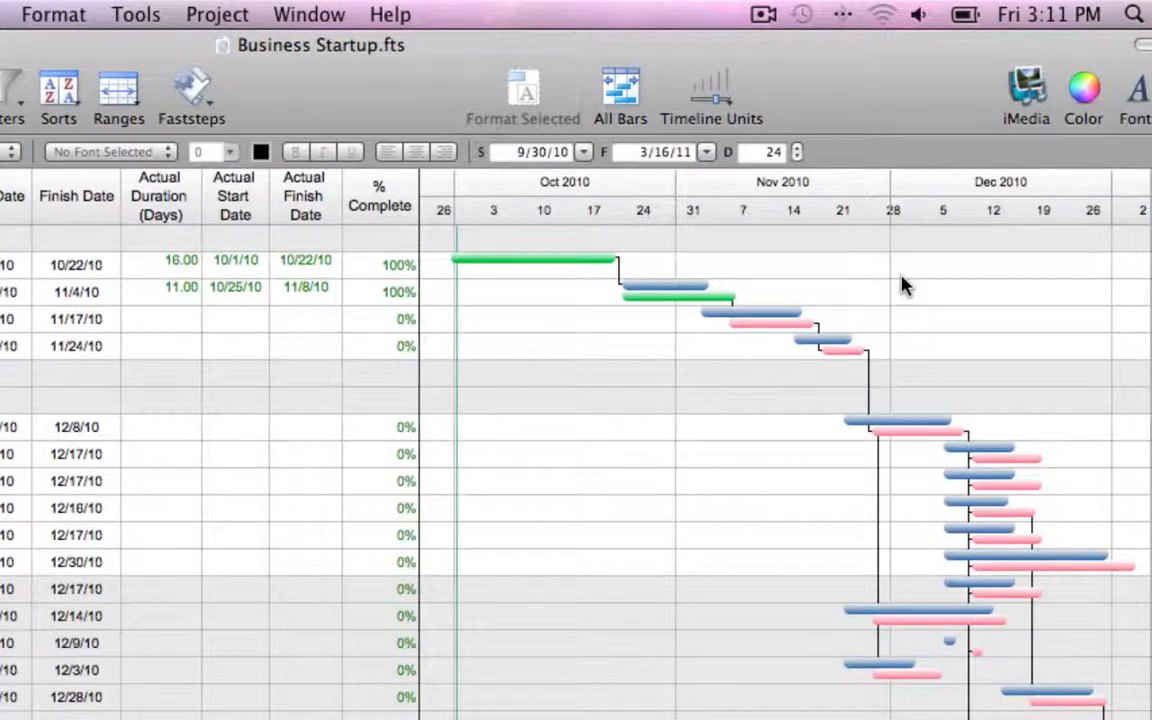
Choose a tracking layout for the Business Startup schedule.
{"action": "left_click", "coordinate": [68, 98]}
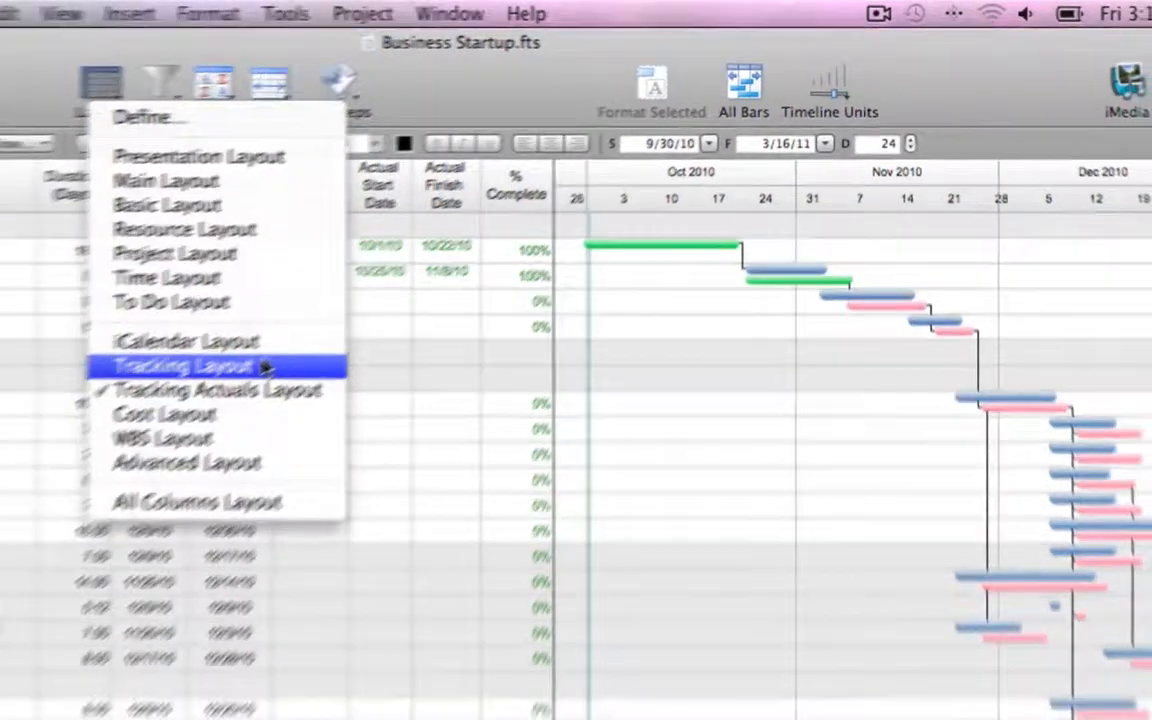
{"action": "left_click", "coordinate": [228, 388]}
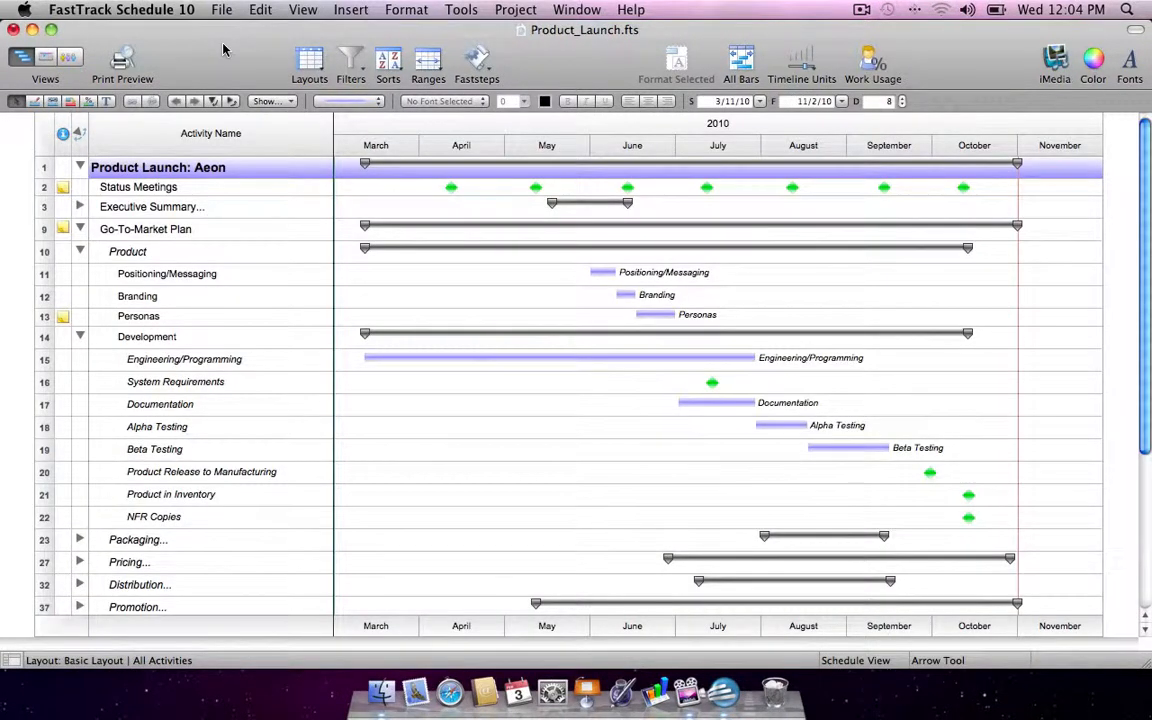
In the Budgeting Layout of the Product Launch schedule, enter costs of $8,000 for Documentation and $5,000 for Alpha Testing.
{"action": "left_click", "coordinate": [312, 62]}
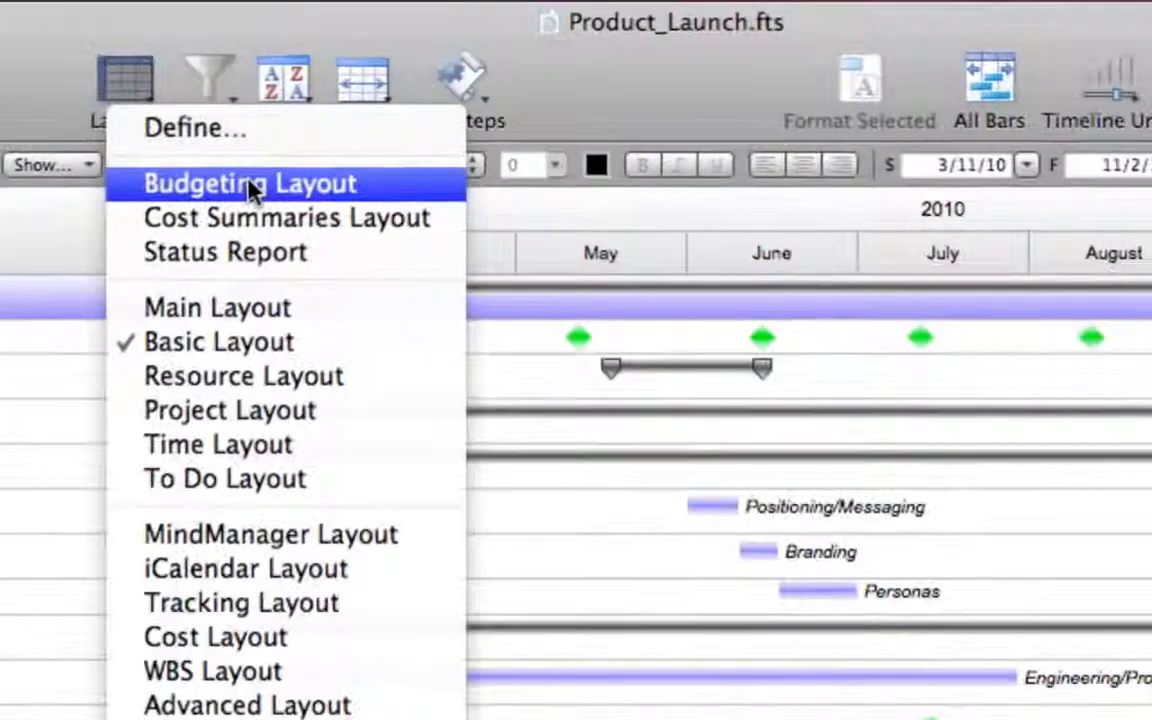
{"action": "left_click", "coordinate": [250, 185]}
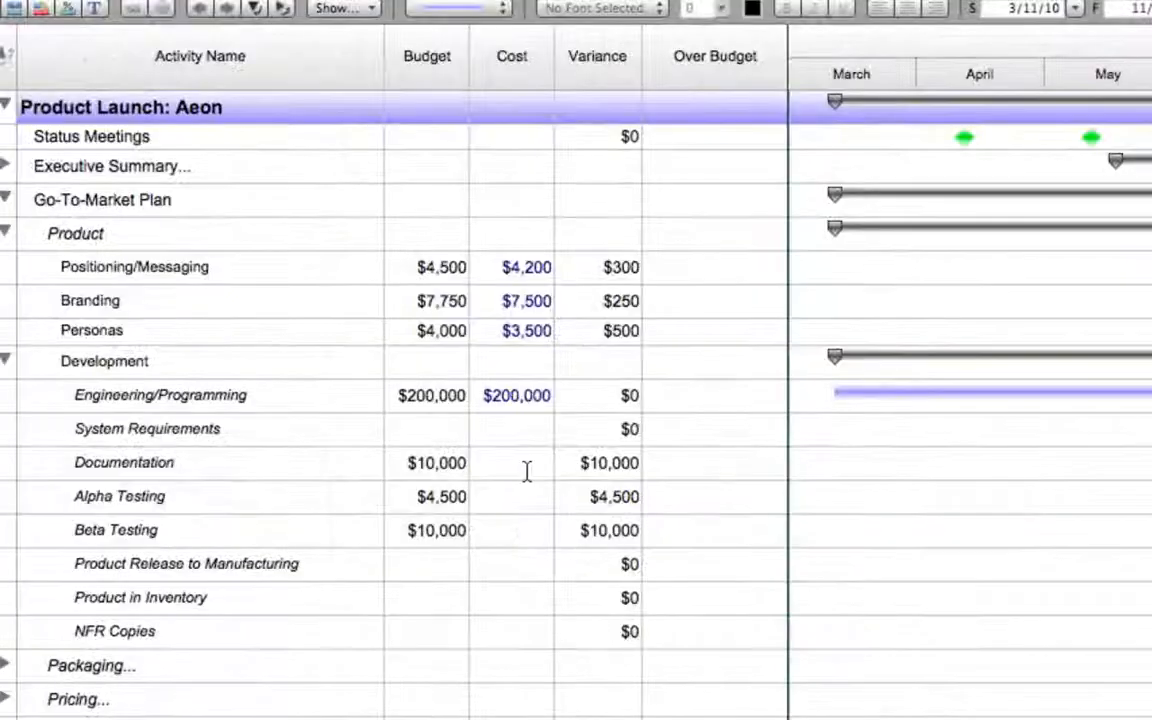
{"action": "left_click", "coordinate": [527, 471]}
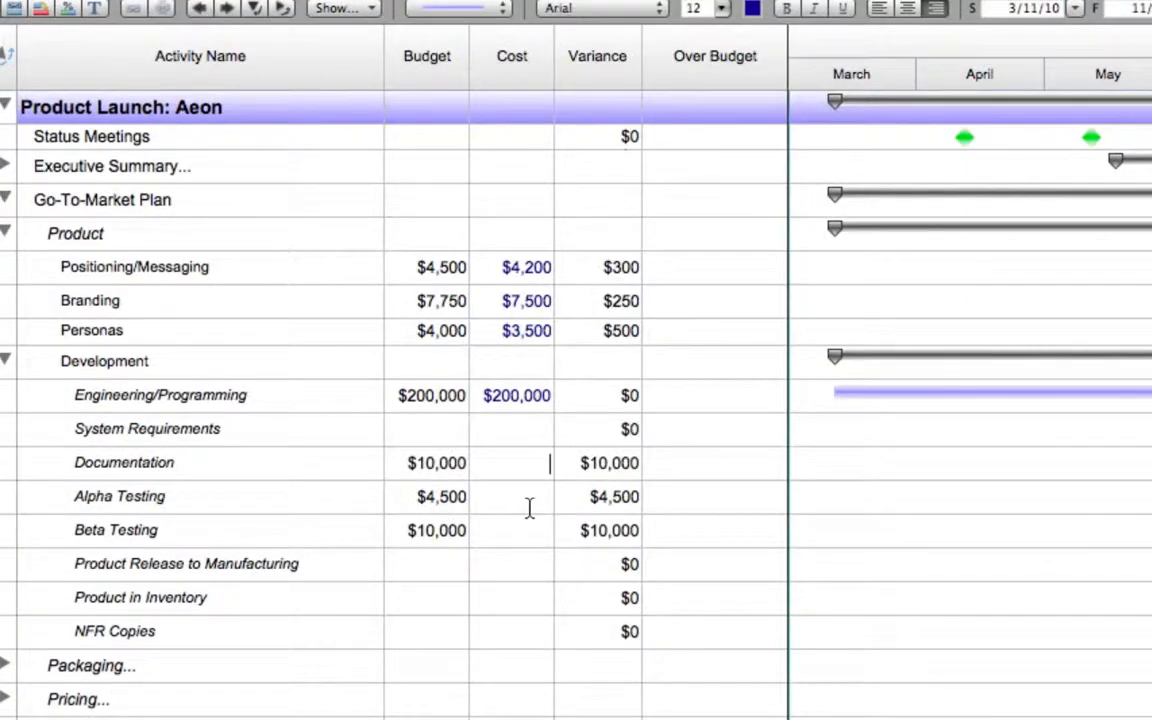
{"action": "type", "text": "8000"}
{"action": "key", "text": "Return"}
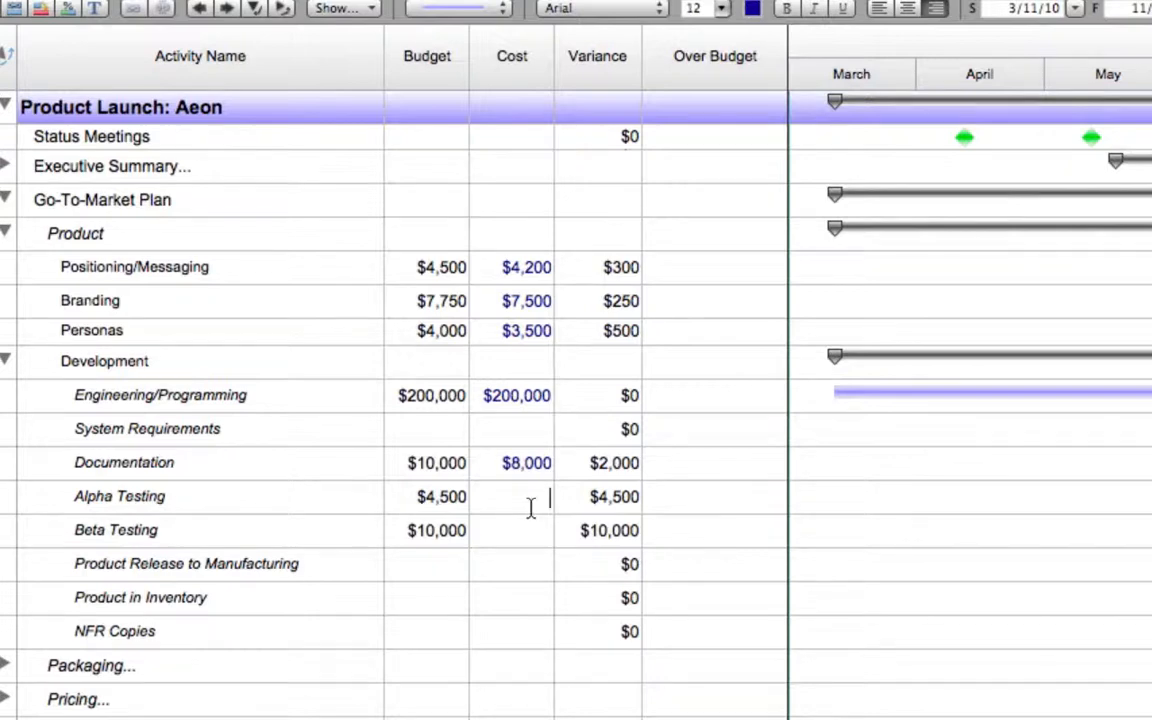
{"action": "left_click", "coordinate": [609, 38]}
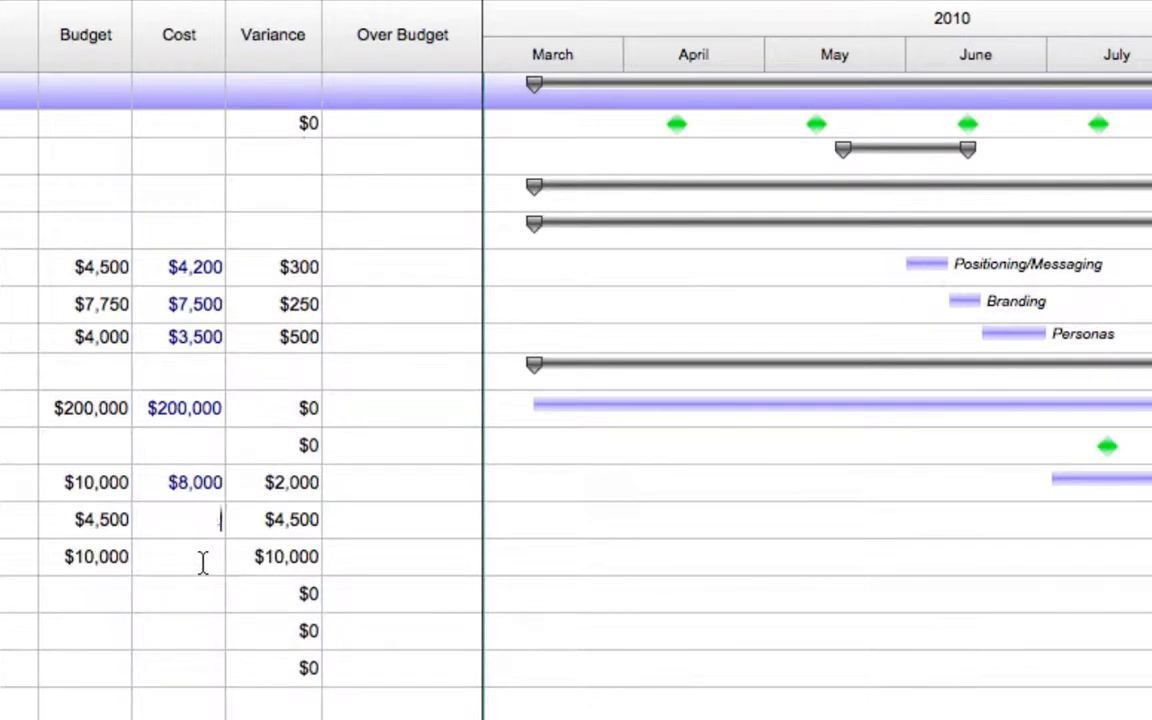
{"action": "type", "text": "000"}
{"action": "key", "text": "Return"}
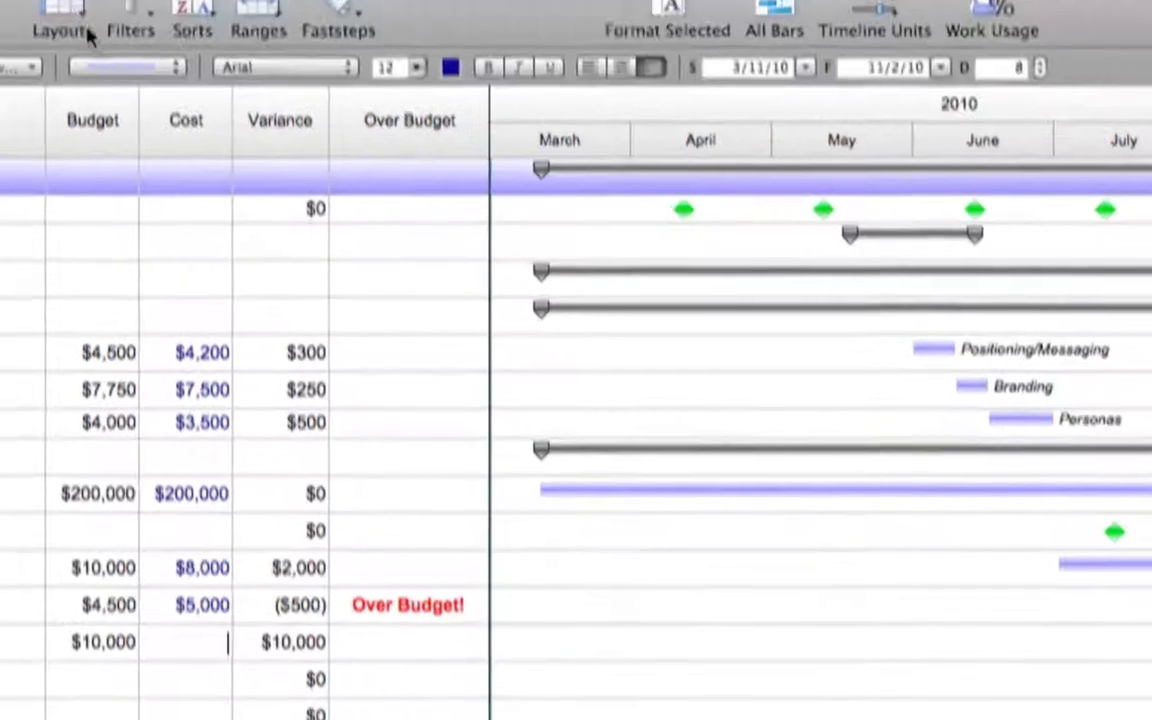
Switch the Product Launch schedule to the Cost Summaries Layout.
{"action": "left_click", "coordinate": [68, 48]}
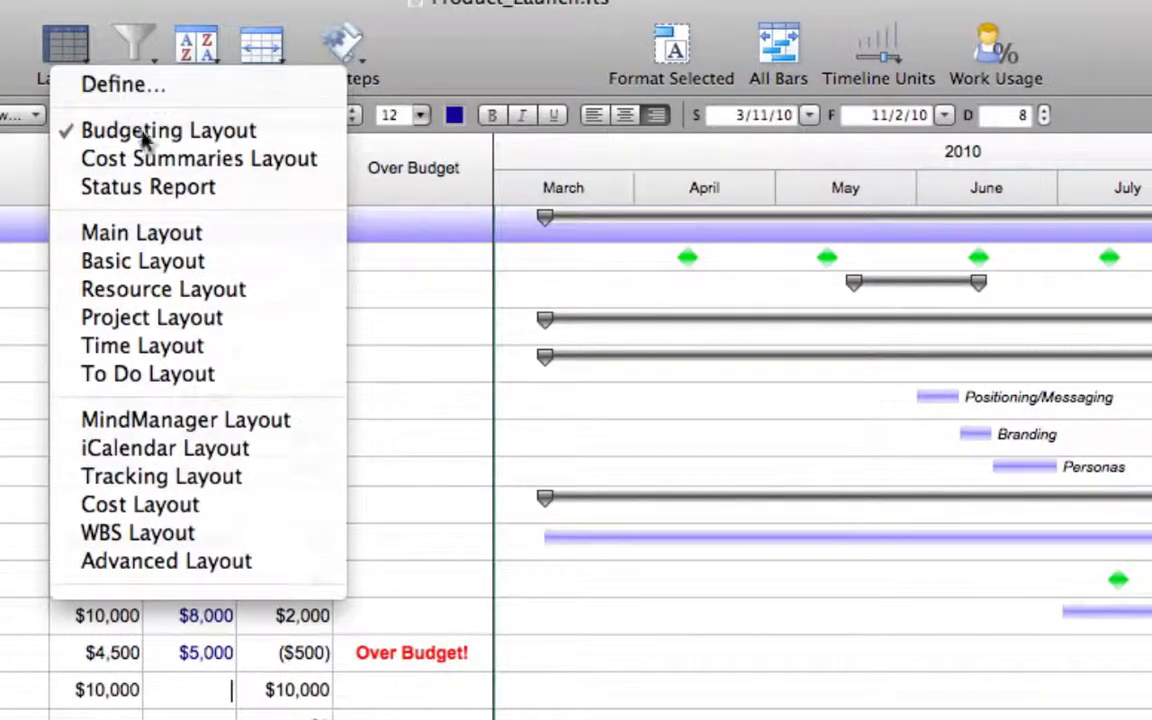
{"action": "left_click", "coordinate": [201, 160]}
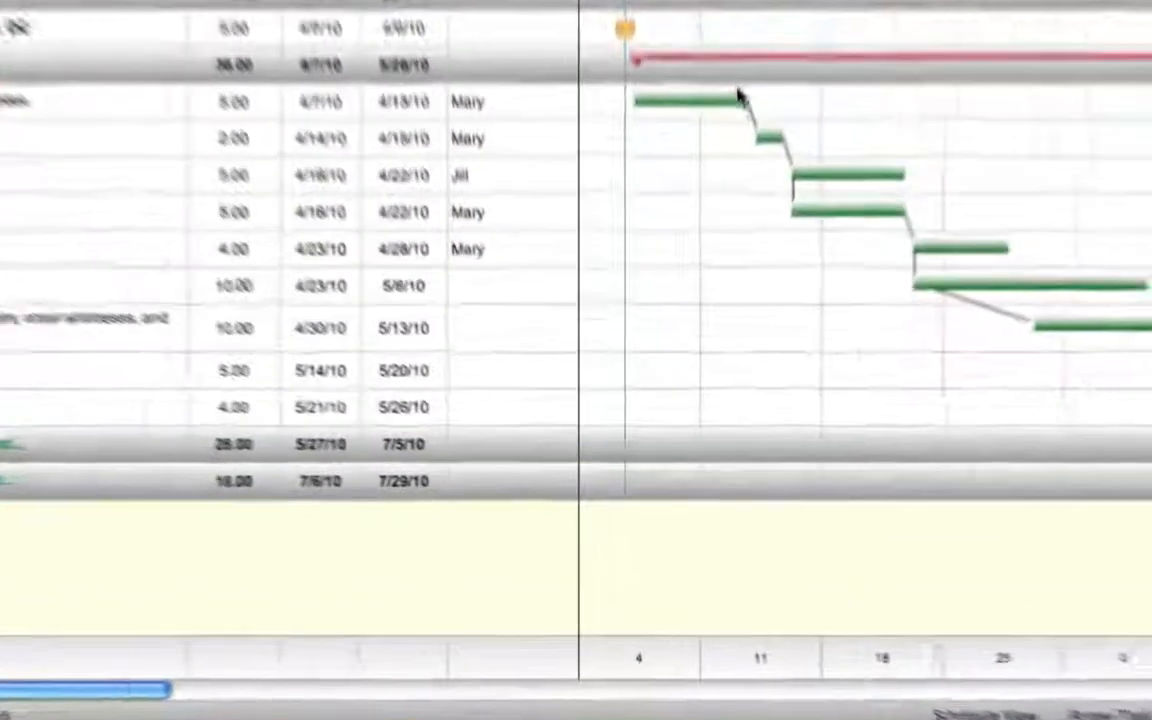
In the Meeting-Event Planning schedule, examine the work usage of the resources assigned to Confirm the number of attendees and Book Venue.
{"action": "left_click", "coordinate": [691, 253]}
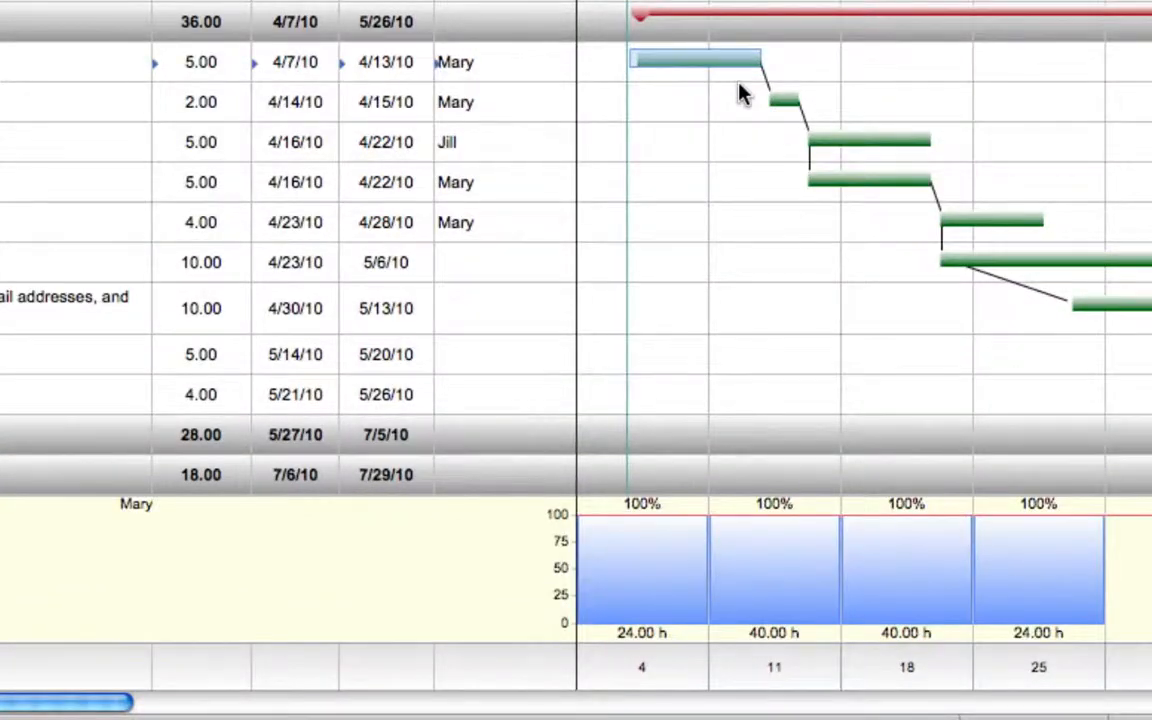
{"action": "left_click", "coordinate": [828, 141]}
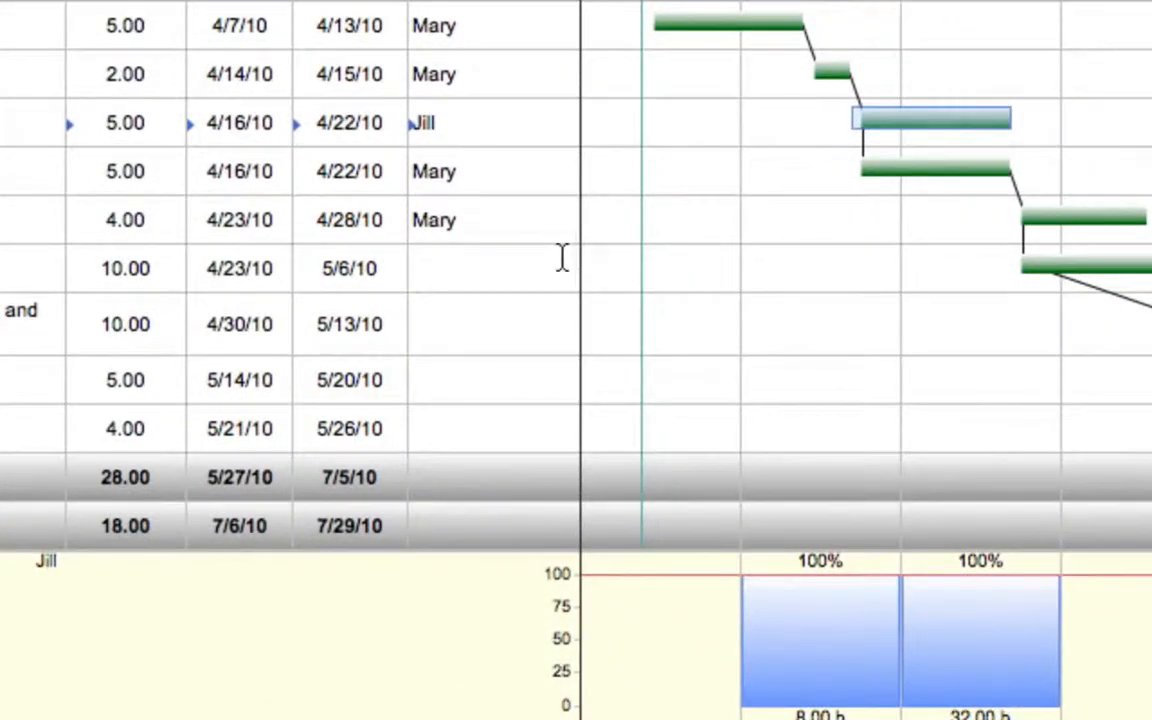
Assign the third listed resource to the Book keynote Speaker activity and display that resource's work usage.
{"action": "left_click", "coordinate": [561, 261]}
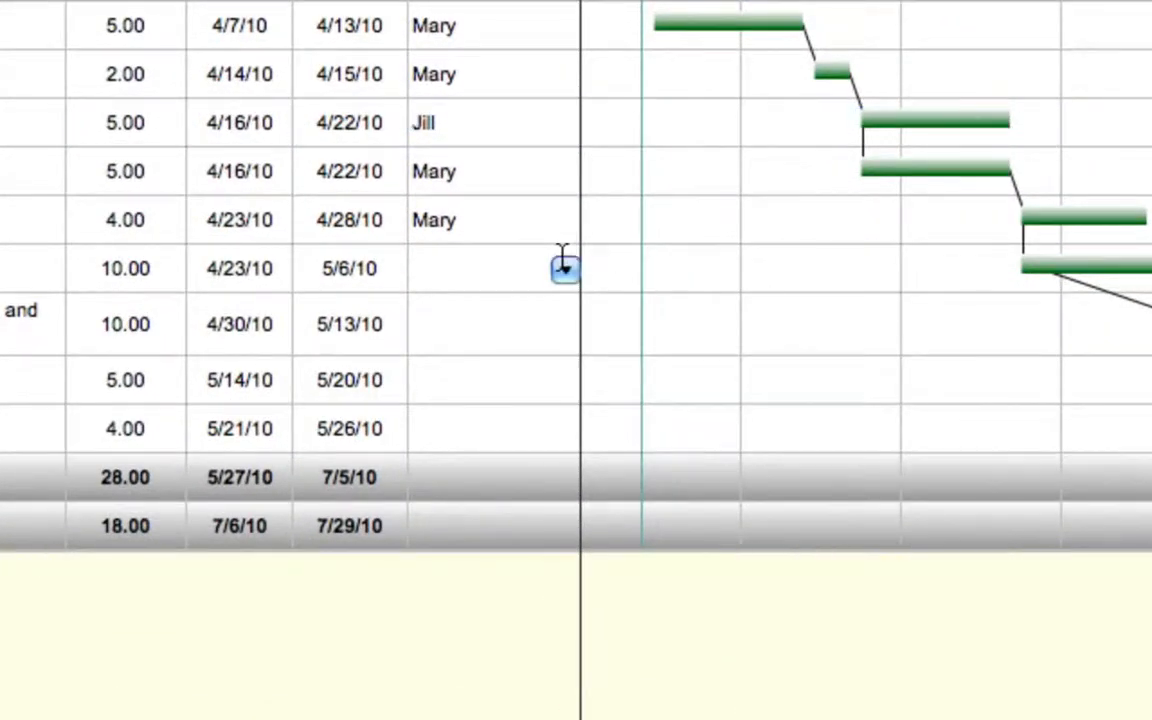
{"action": "left_click", "coordinate": [563, 272]}
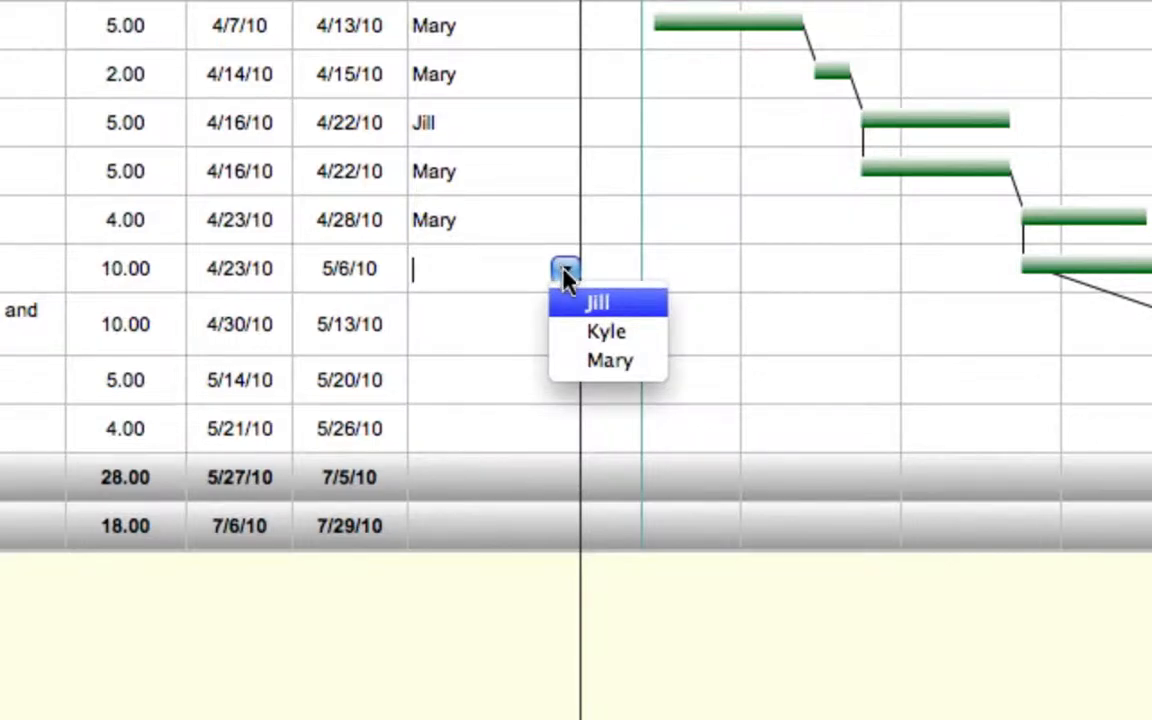
{"action": "left_click", "coordinate": [651, 364]}
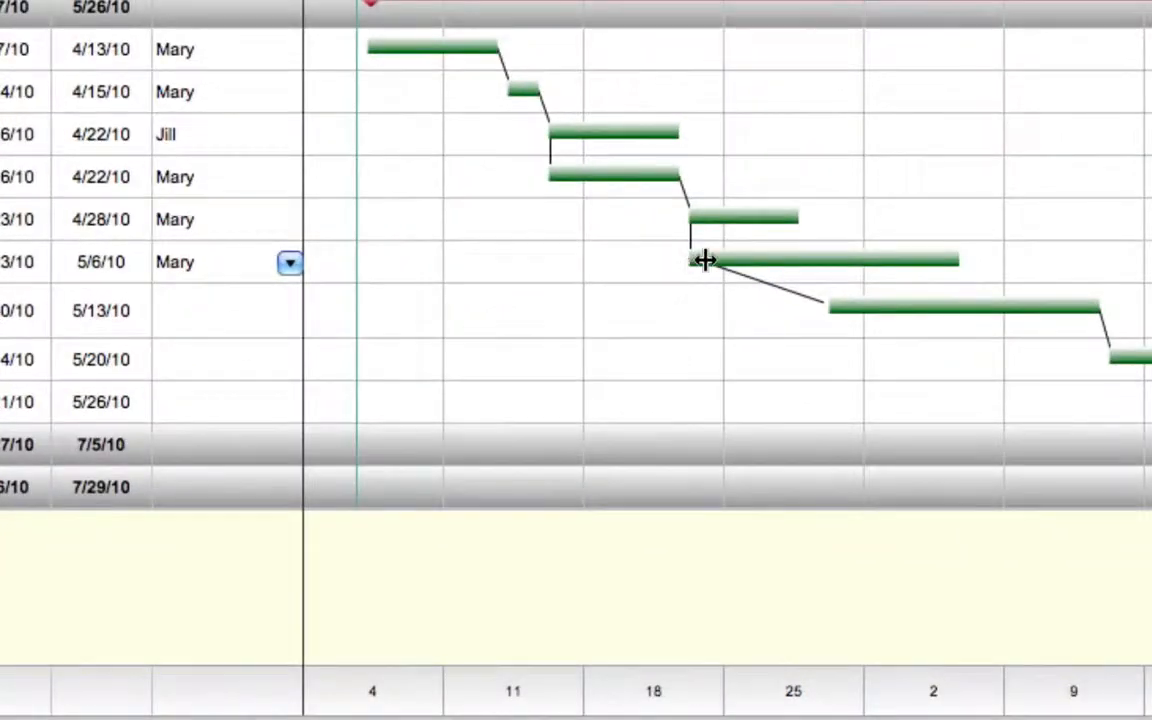
{"action": "left_click", "coordinate": [699, 260]}
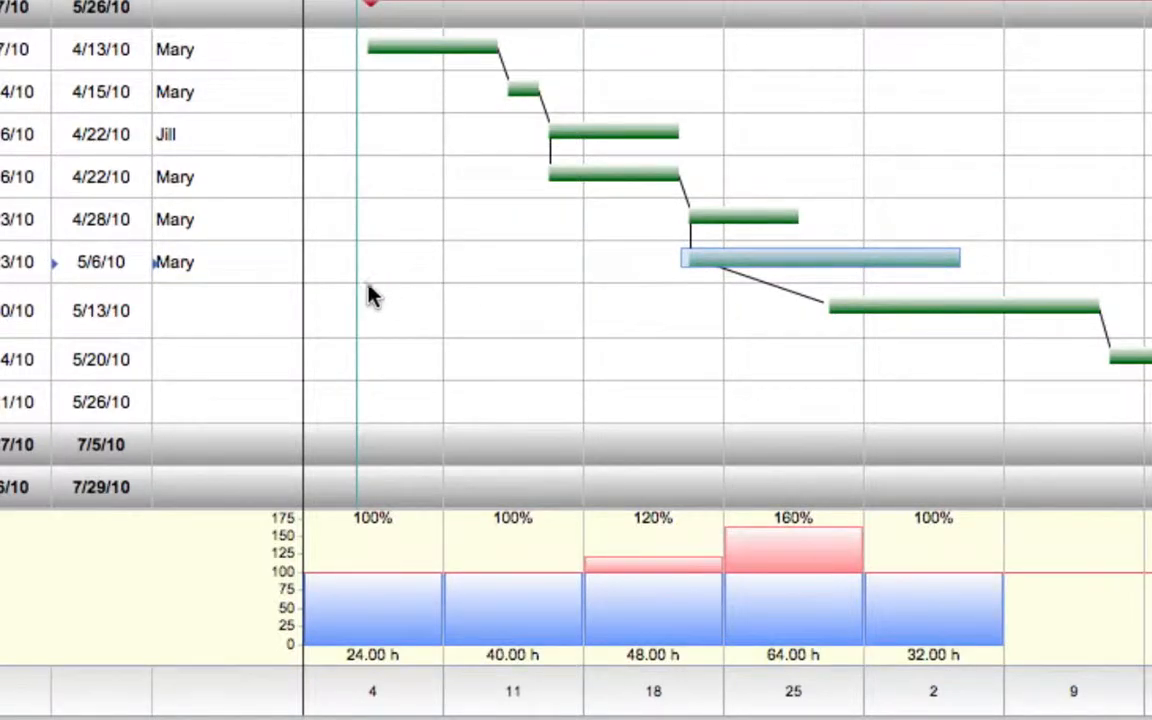
Assign the first and second listed resources to the activity for collecting participants' contact details.
{"action": "left_click", "coordinate": [288, 308]}
{"action": "left_click", "coordinate": [289, 314]}
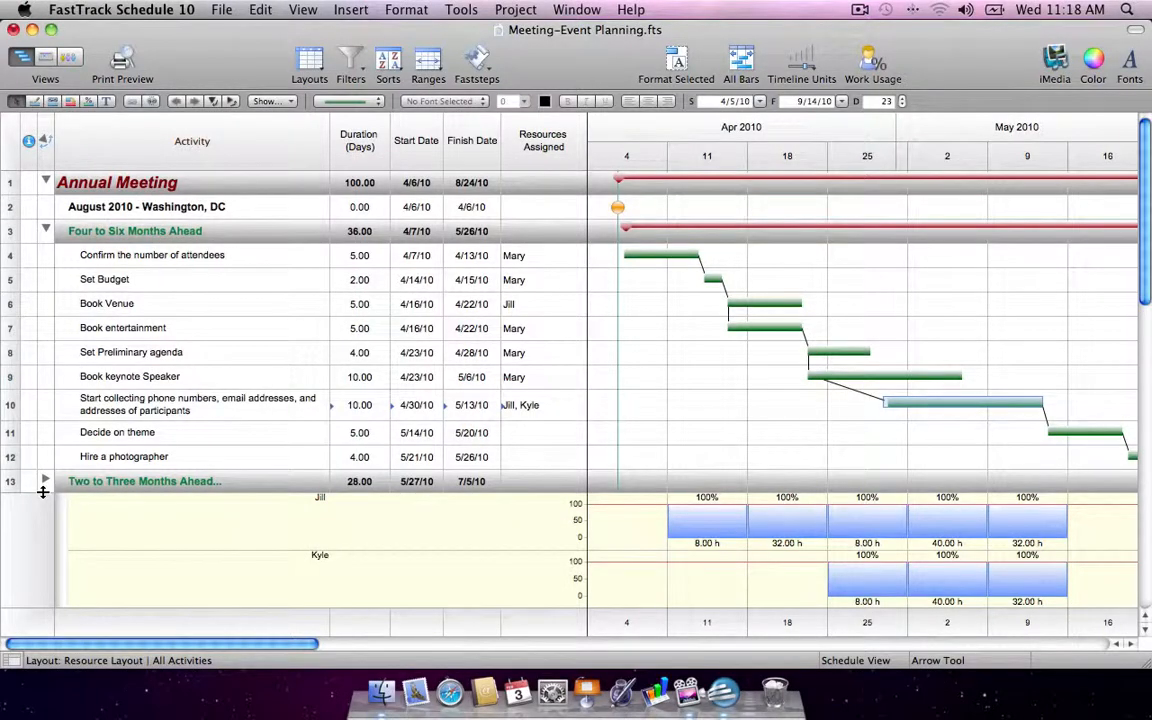
Turn off Show Resources by Selection for the work usage graph and have it show the second resource in its list.
{"action": "left_click", "coordinate": [9, 432]}
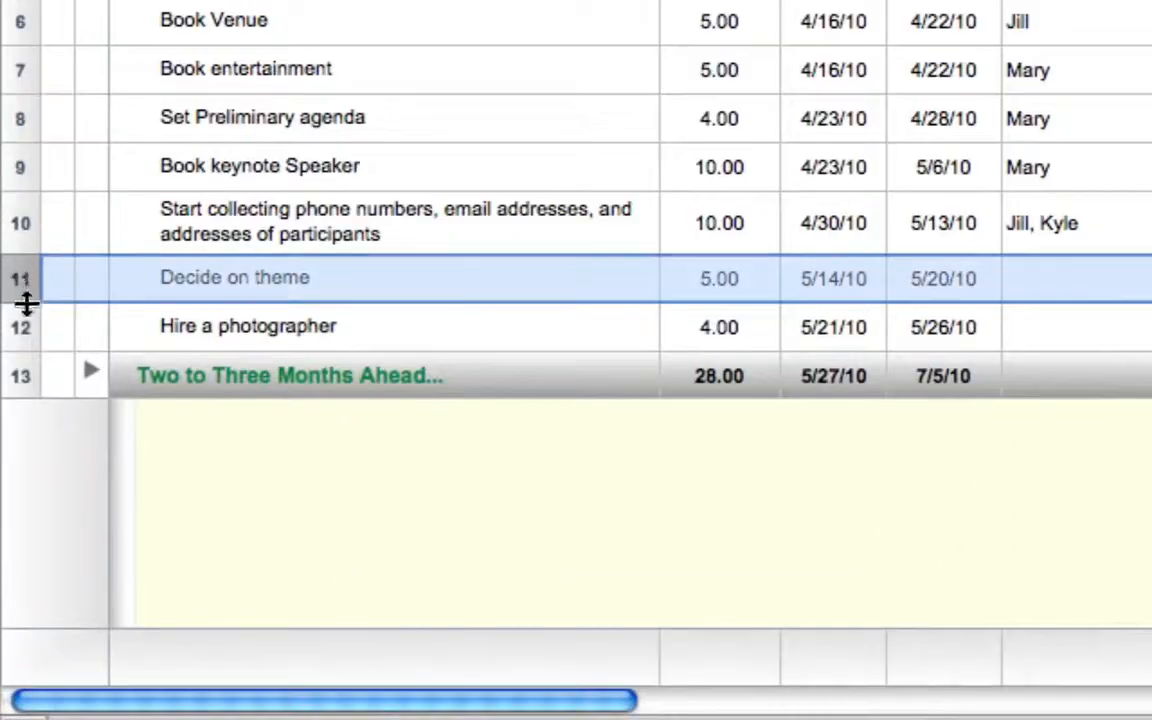
{"action": "right_click", "coordinate": [69, 460]}
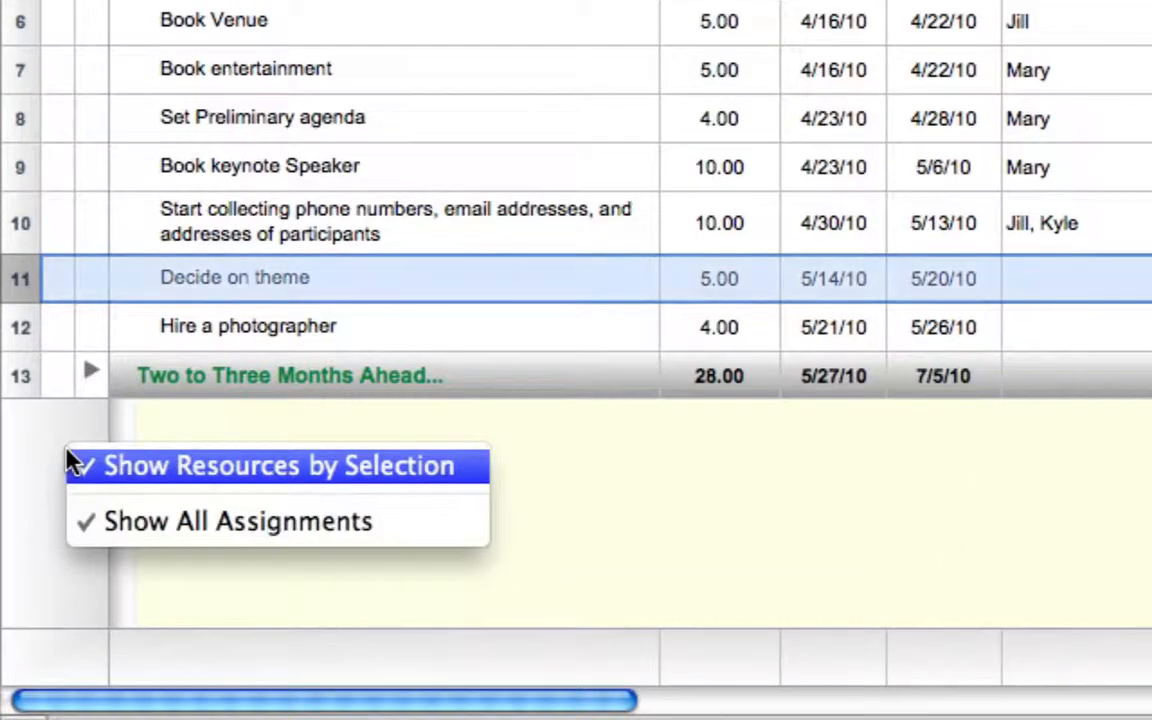
{"action": "left_click", "coordinate": [274, 478]}
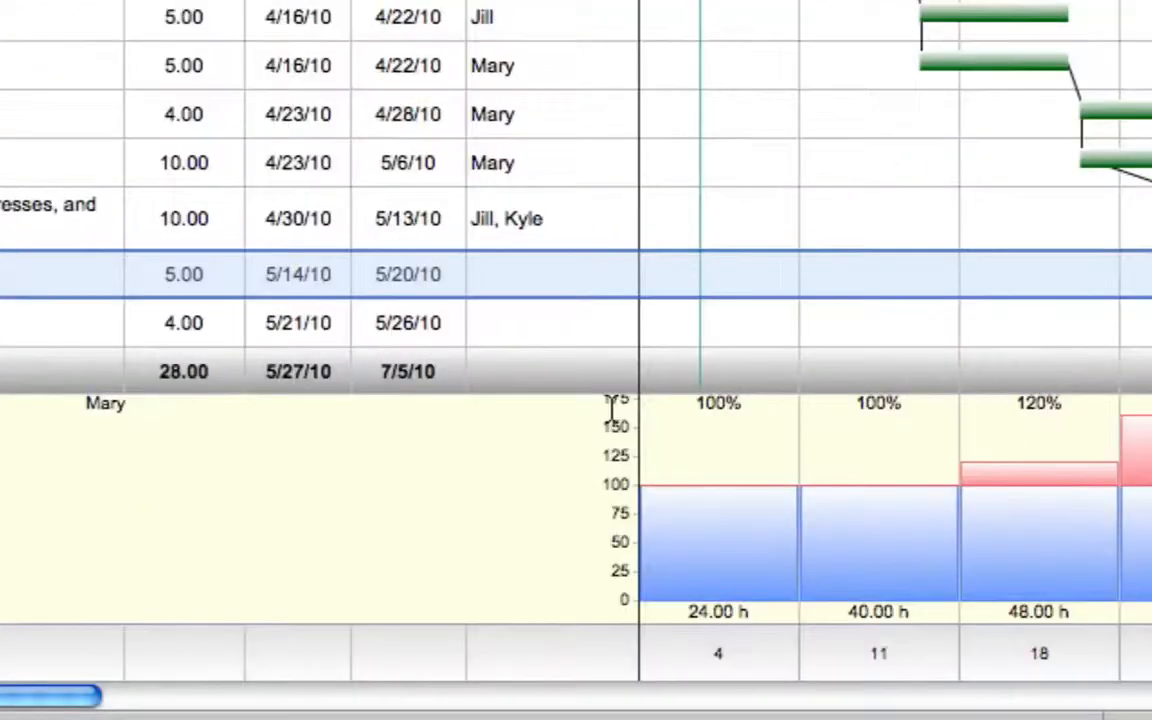
{"action": "left_click", "coordinate": [618, 407]}
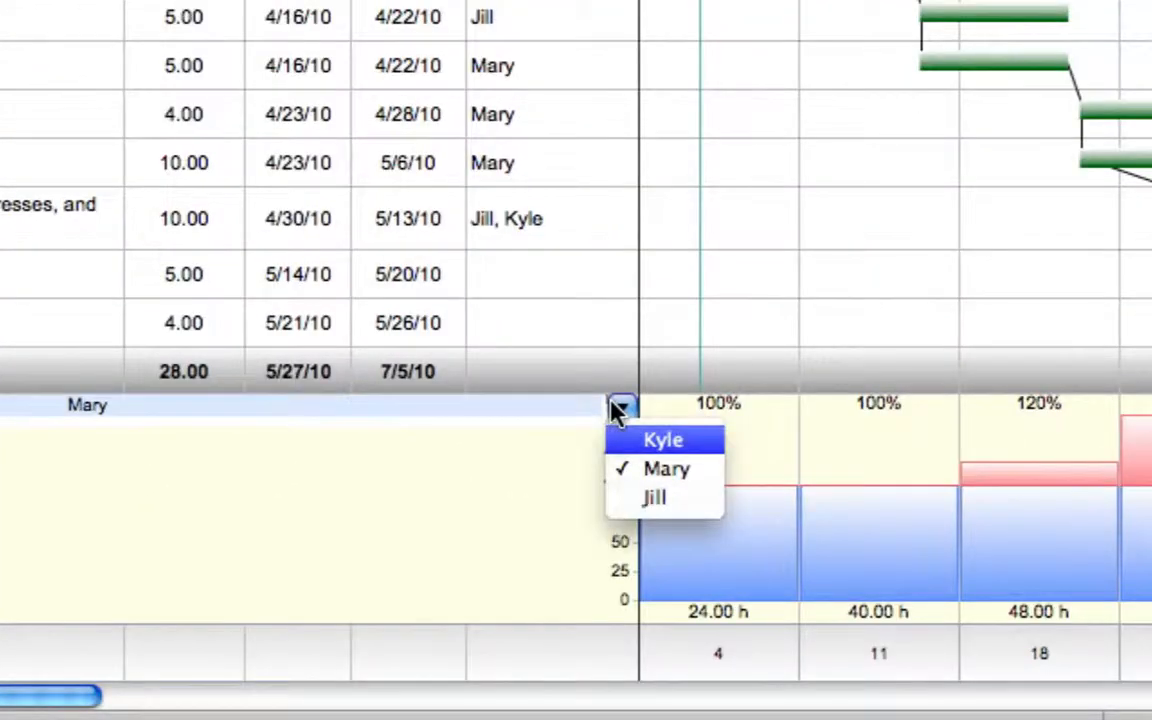
{"action": "left_click", "coordinate": [690, 475]}
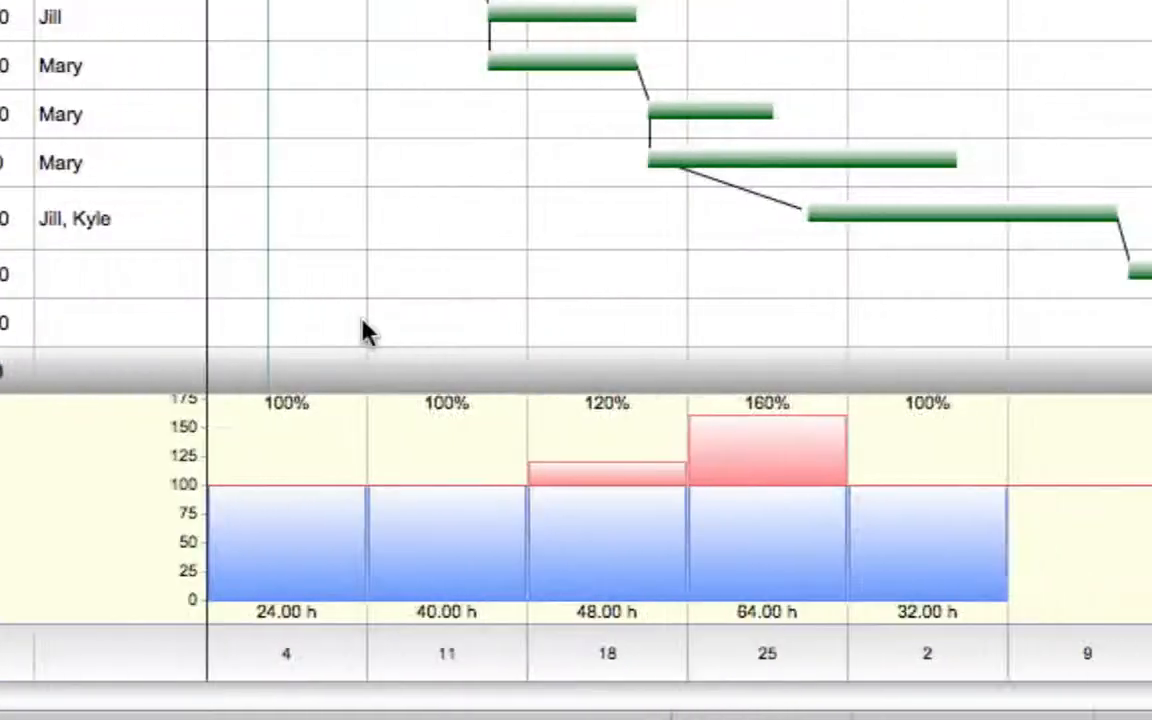
Assign the third listed resource to the Decide on theme activity.
{"action": "scroll", "coordinate": [794, 320], "scroll_direction": "right", "scroll_amount": 2}
{"action": "scroll", "coordinate": [365, 333], "scroll_direction": "right", "scroll_amount": 2}
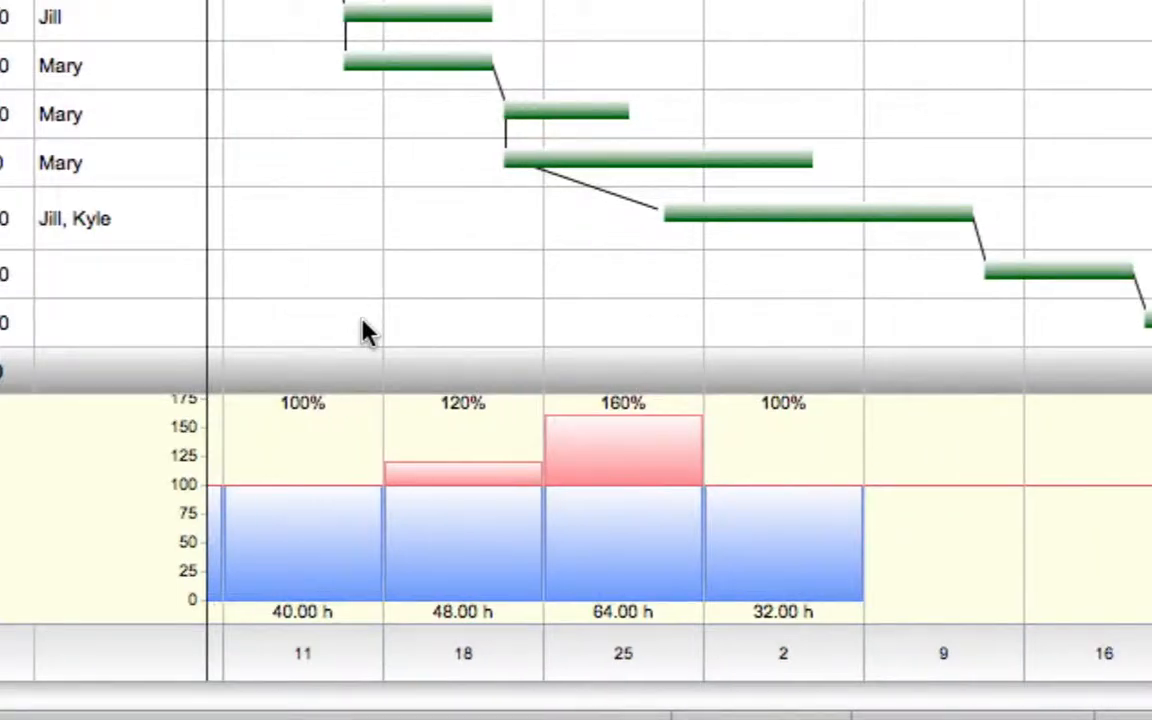
{"action": "double_click", "coordinate": [192, 267]}
{"action": "left_click", "coordinate": [191, 274]}
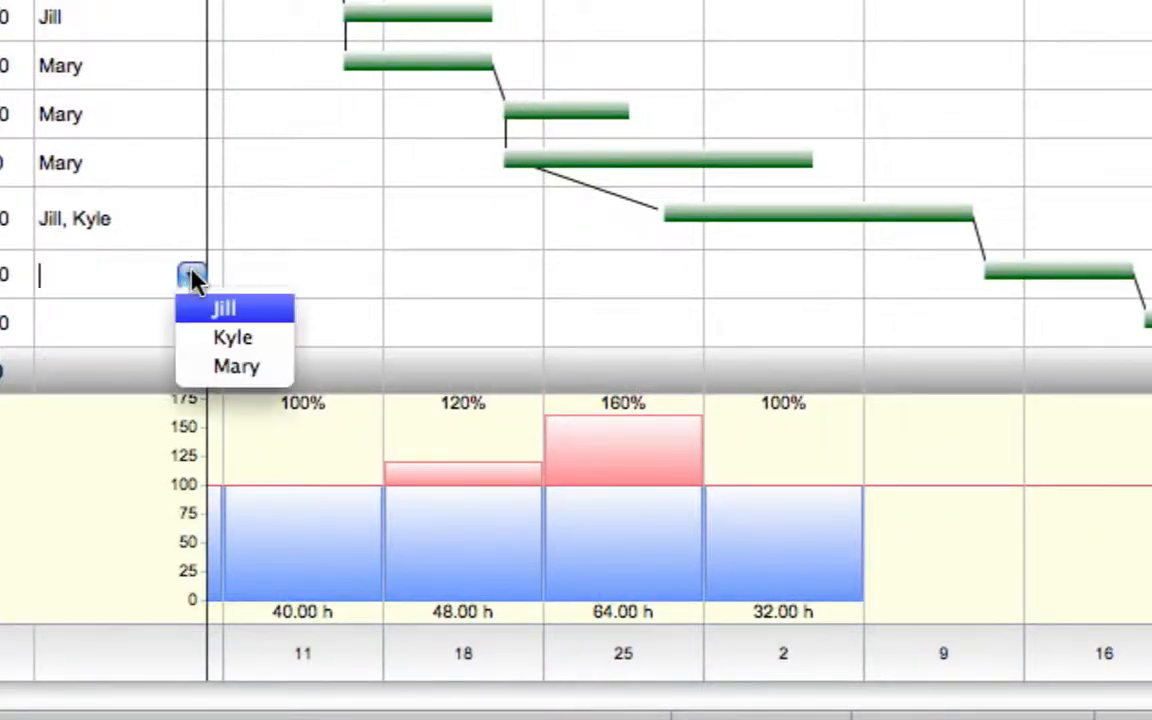
{"action": "left_click", "coordinate": [248, 368]}
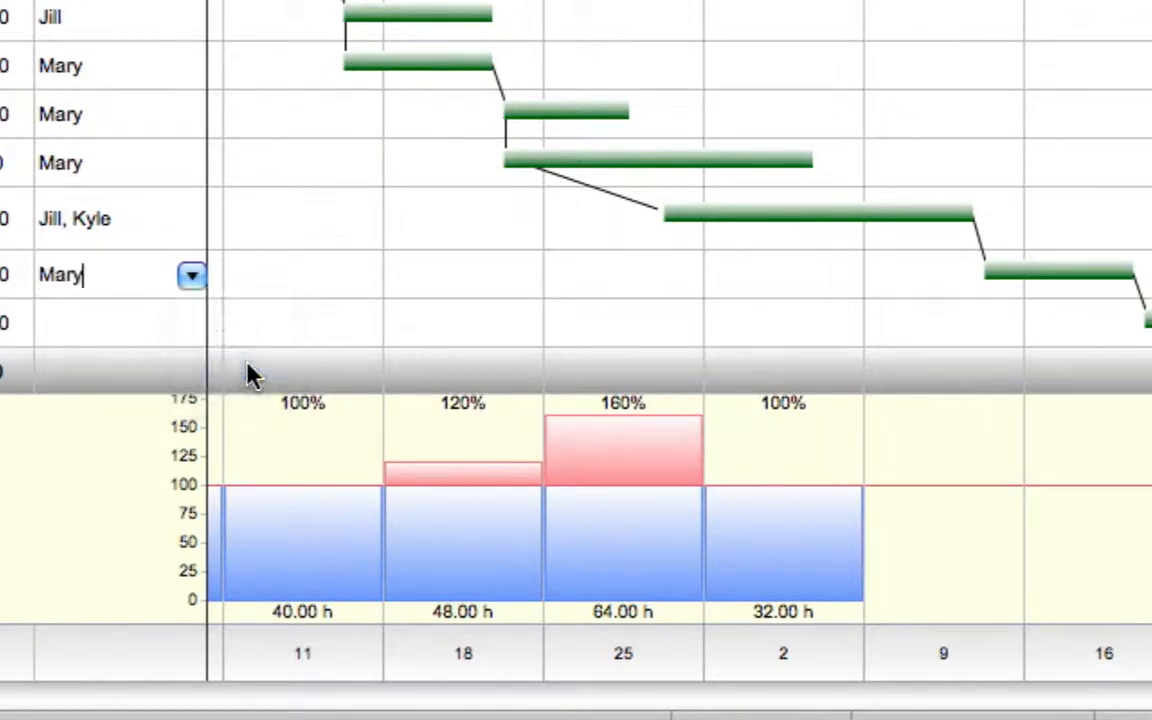
{"action": "left_click", "coordinate": [411, 310]}
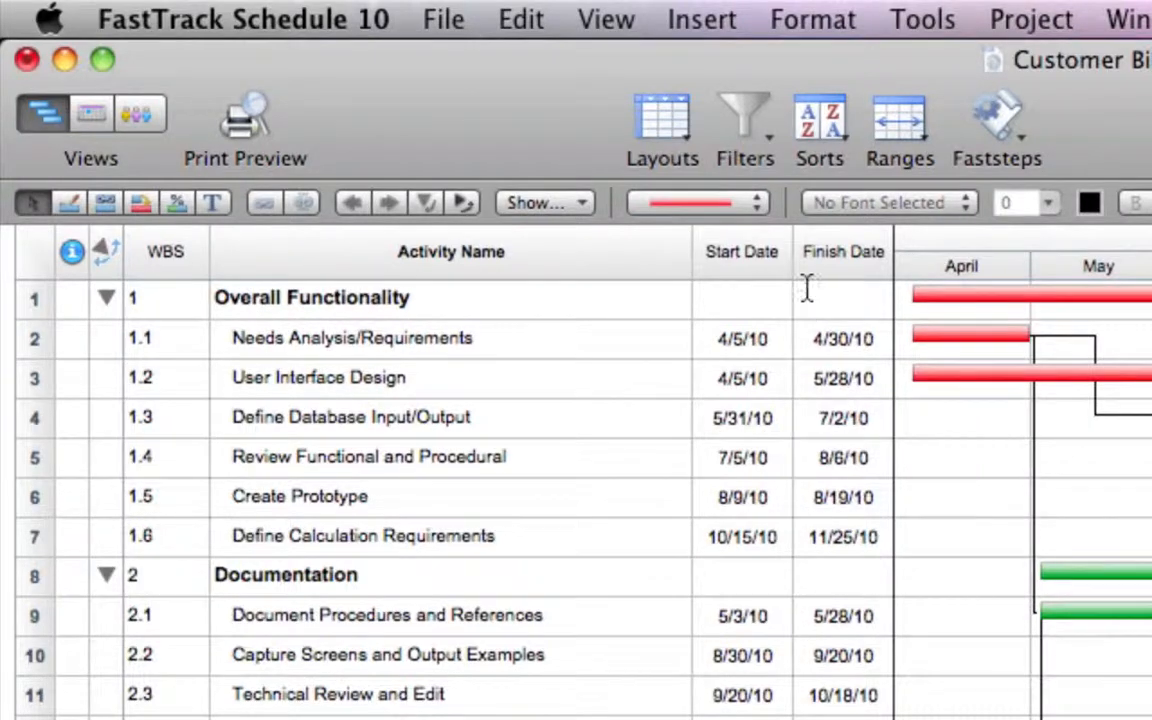
Change the red Overall Functionality bars in the Customer Billing System schedule to the purple bar style.
{"action": "left_click", "coordinate": [758, 208]}
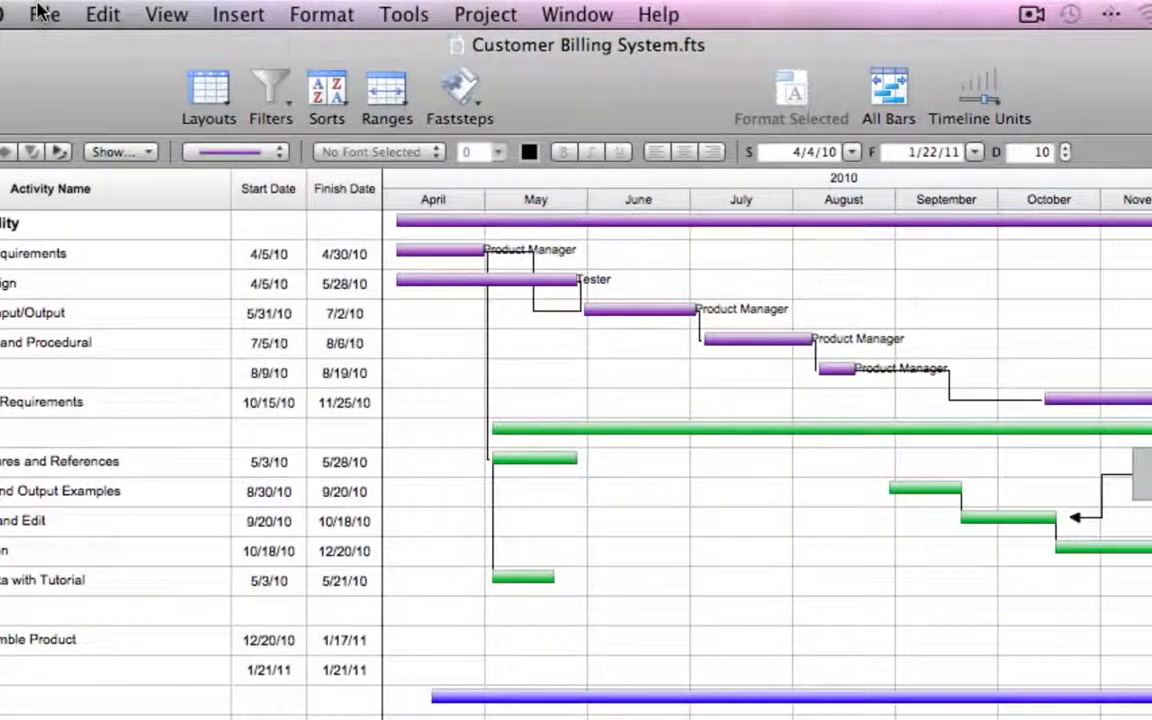
Create a schedule from the 200 More Bar Styles template with Keep Everything and look through its available bar styles.
{"action": "left_click", "coordinate": [45, 14]}
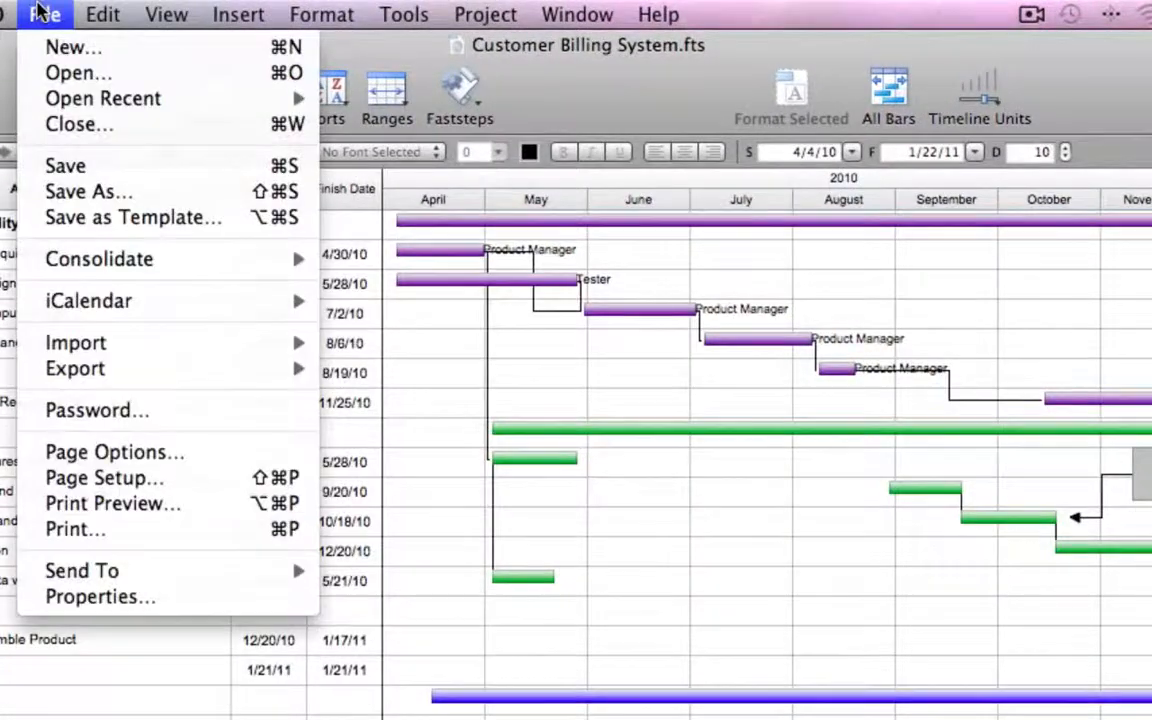
{"action": "left_click", "coordinate": [22, 45]}
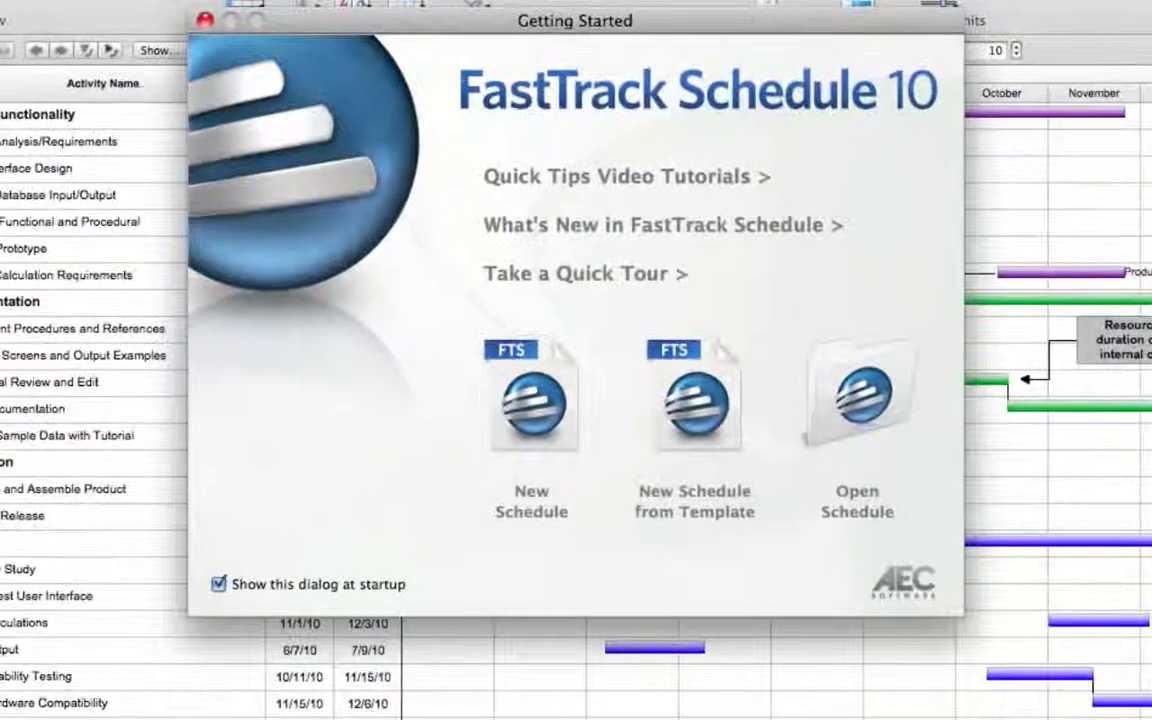
{"action": "left_click", "coordinate": [673, 397]}
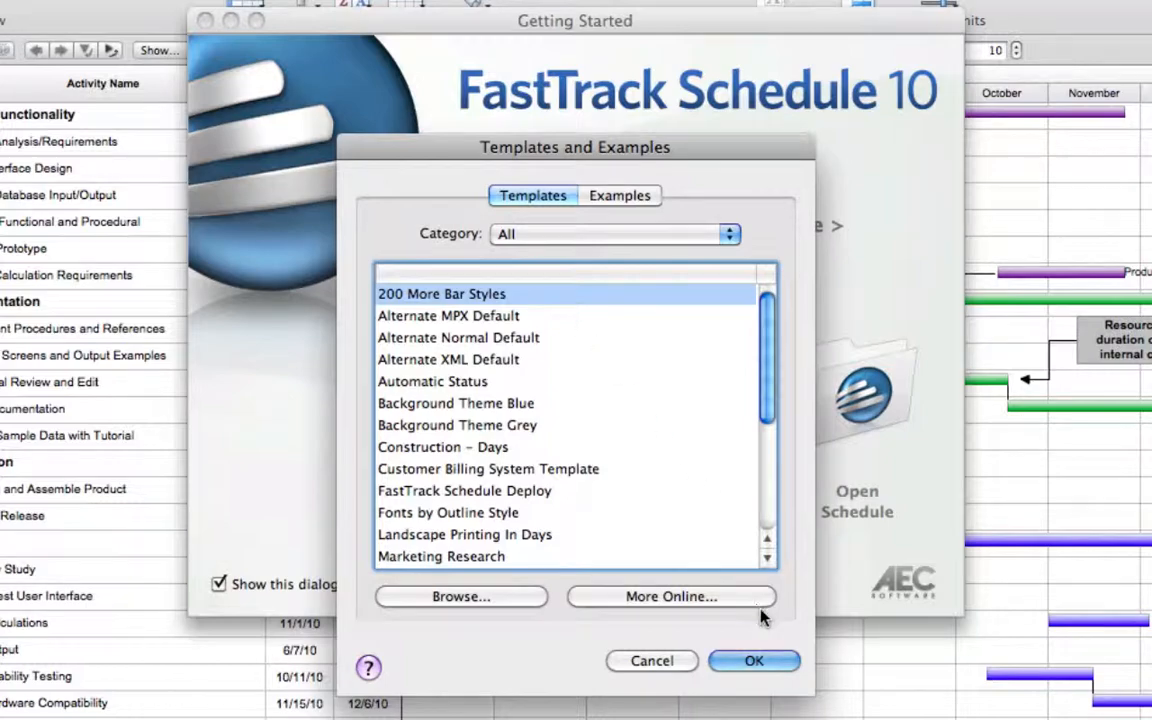
{"action": "left_click", "coordinate": [752, 661]}
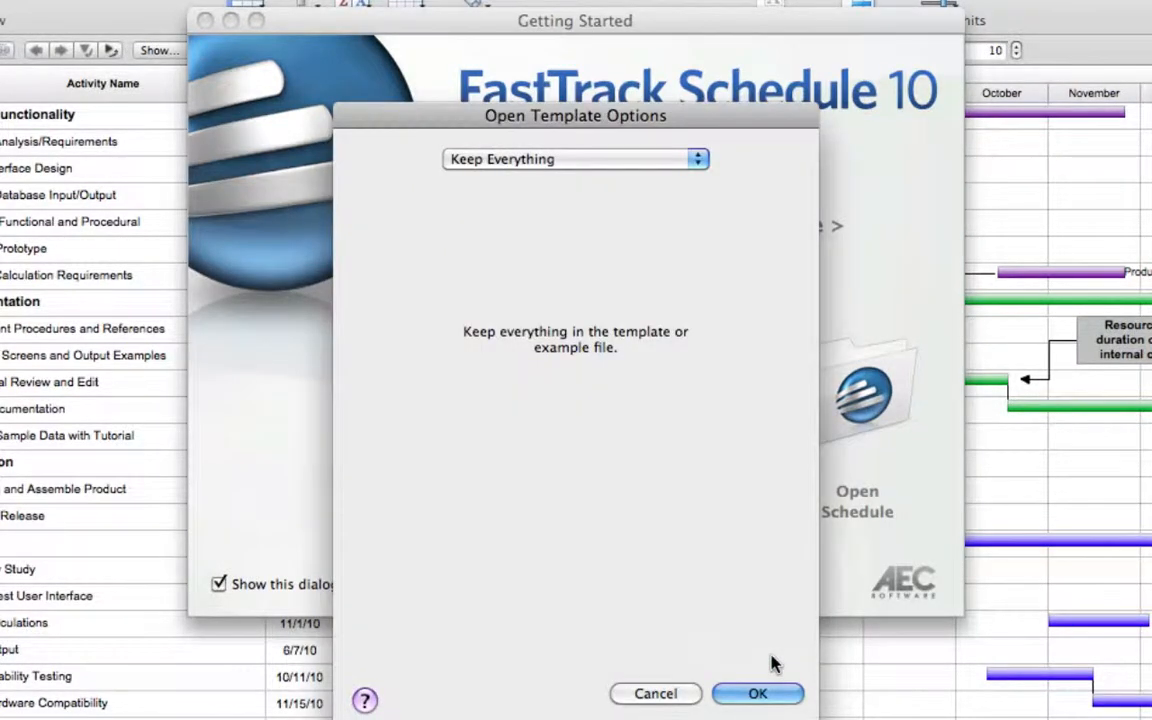
{"action": "left_click", "coordinate": [758, 694]}
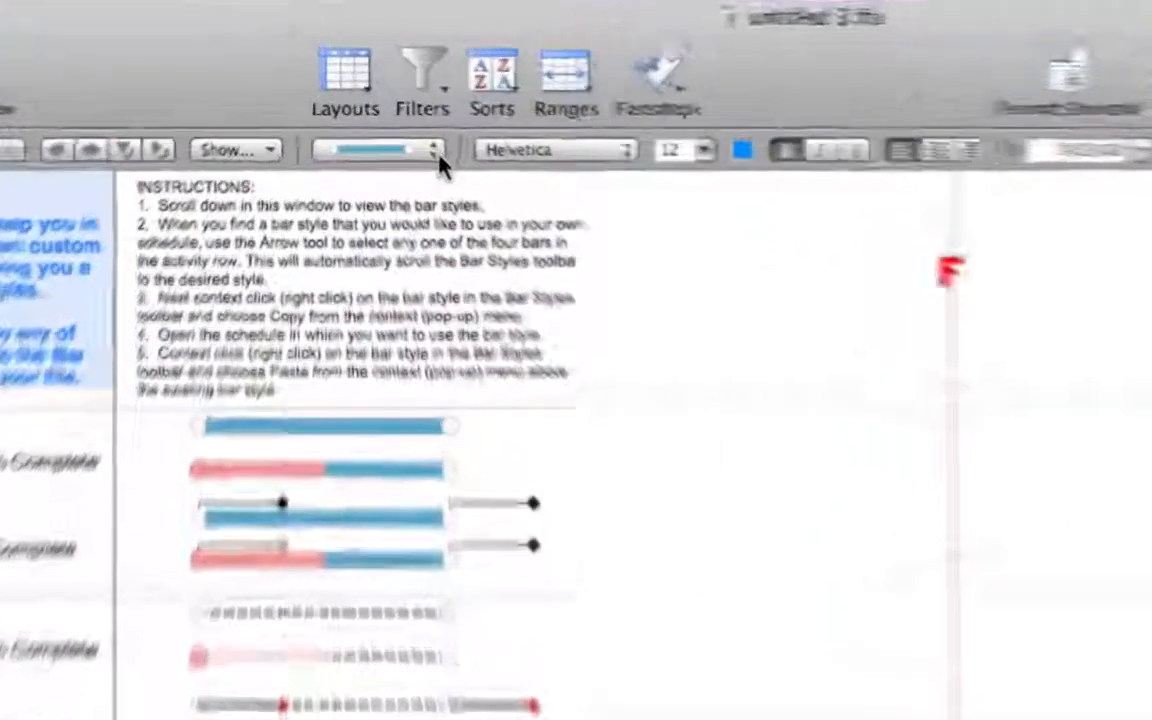
{"action": "left_click", "coordinate": [379, 102]}
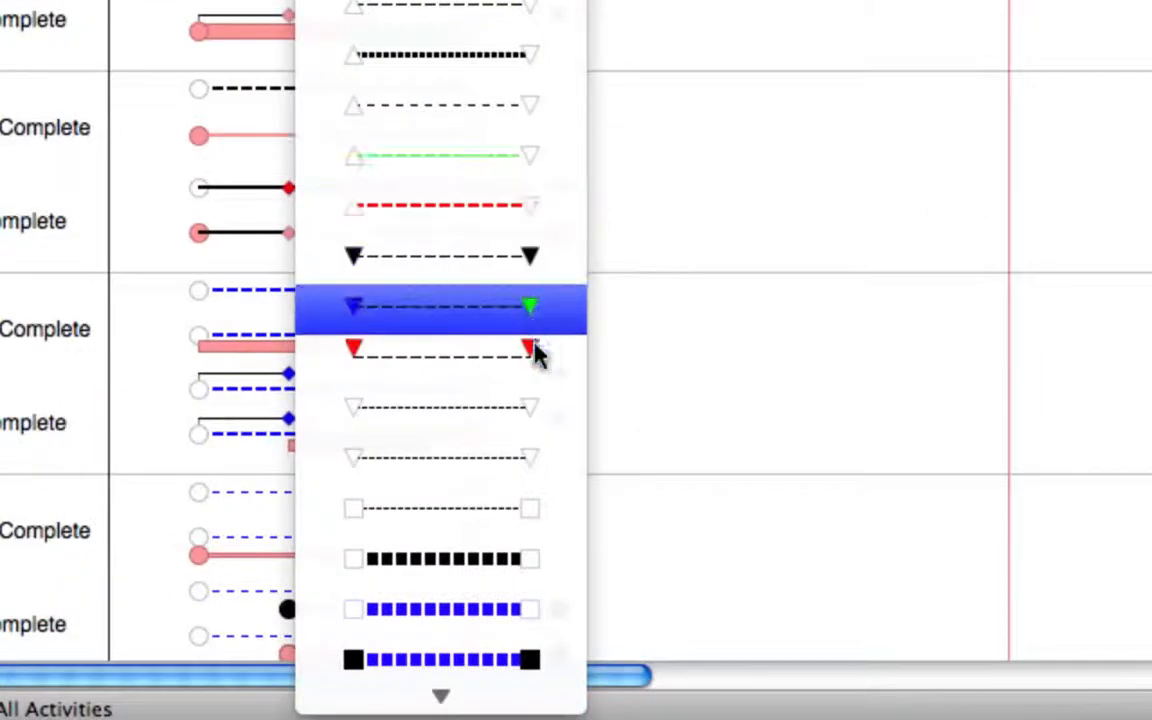
{"action": "mouse_move", "coordinate": [555, 684]}
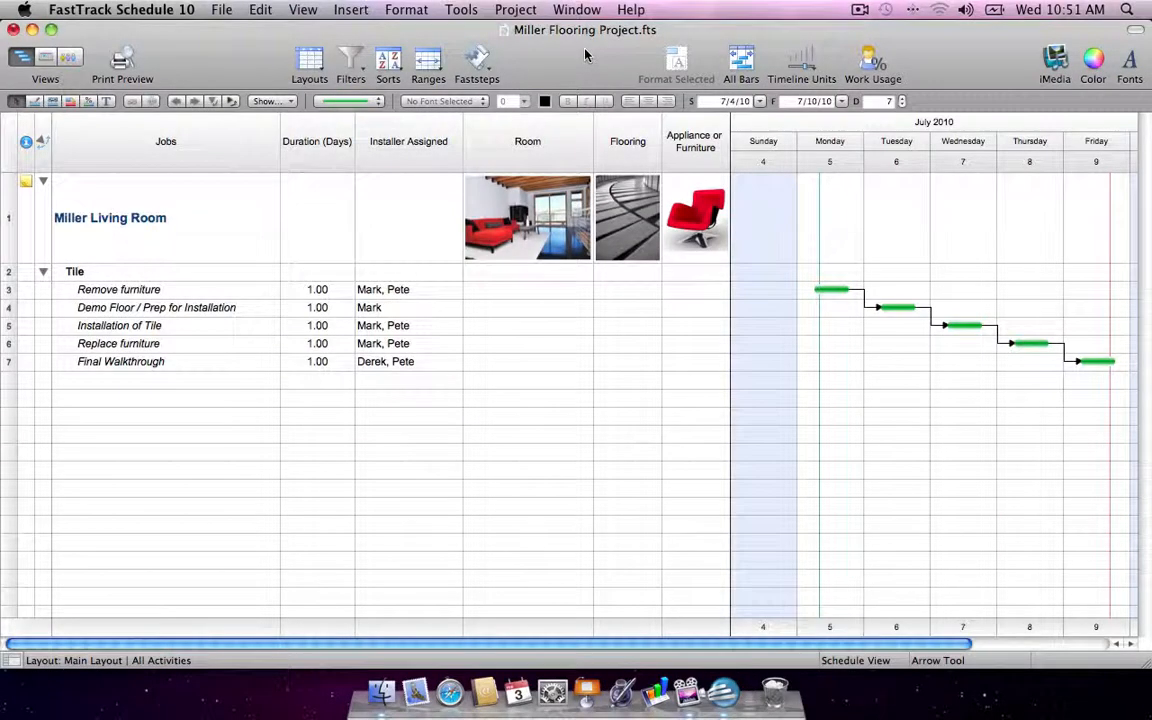
Switch to the Stevens Flooring Project schedule and create a new schedule from the Flooring Projects (master file) template.
{"action": "left_click", "coordinate": [587, 10]}
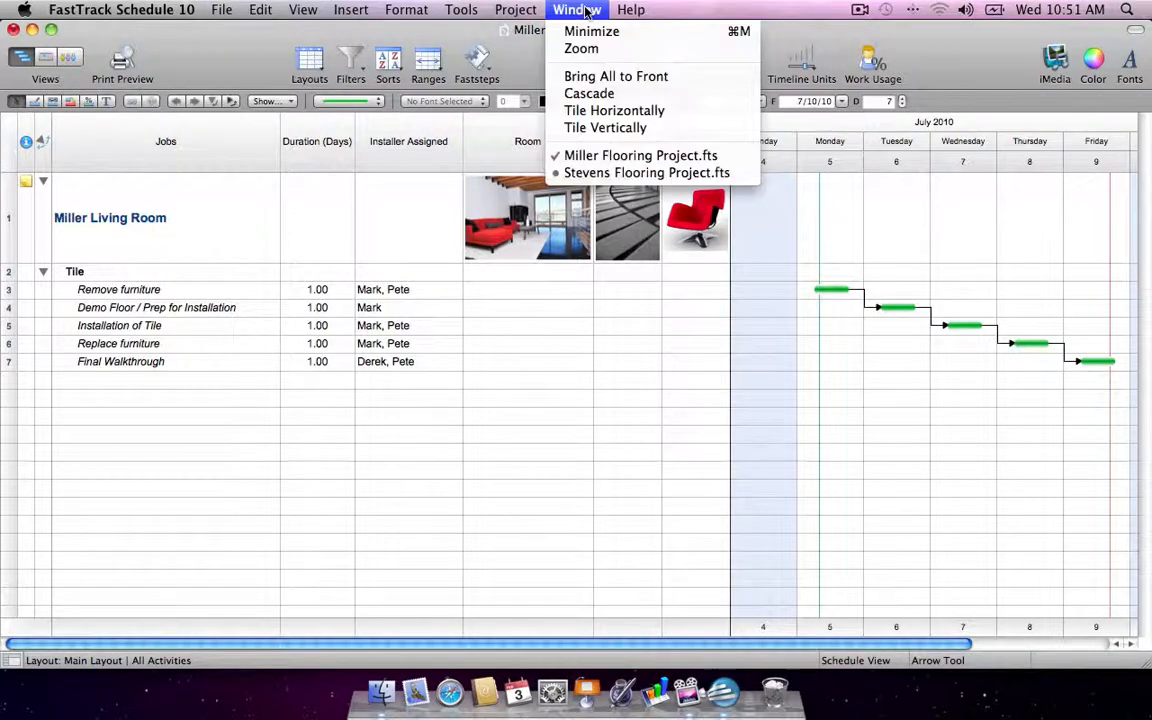
{"action": "left_click", "coordinate": [710, 173]}
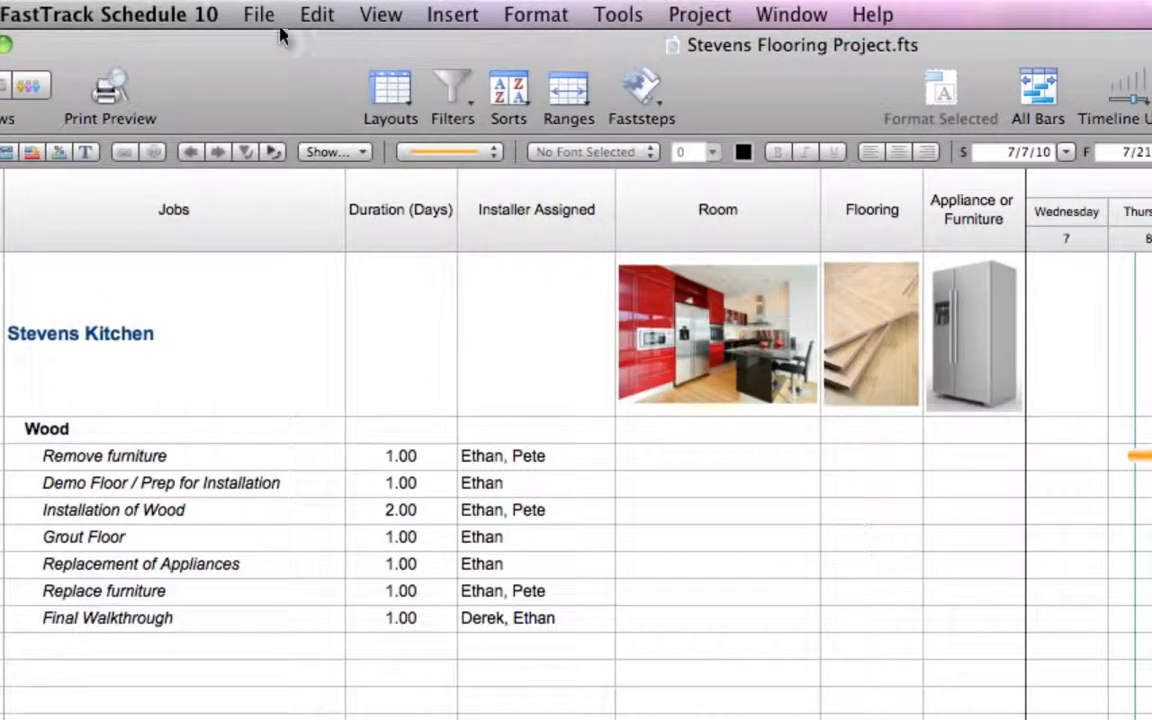
{"action": "left_click", "coordinate": [227, 10]}
{"action": "left_click", "coordinate": [311, 49]}
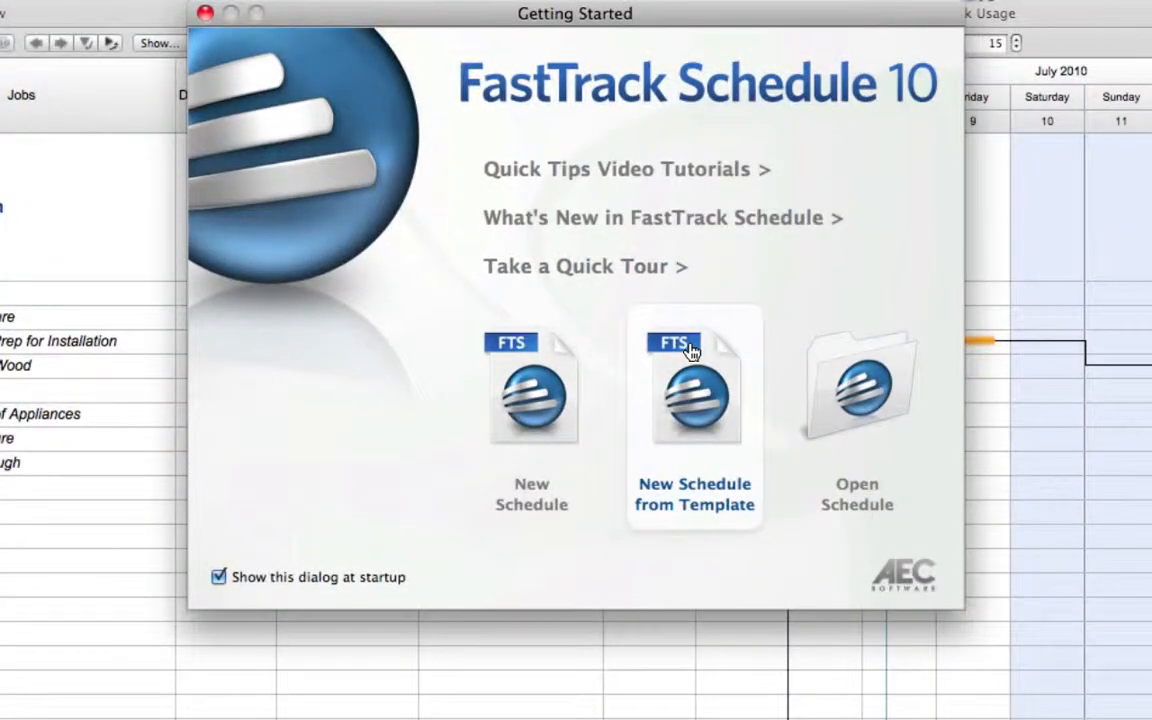
{"action": "left_click", "coordinate": [690, 350]}
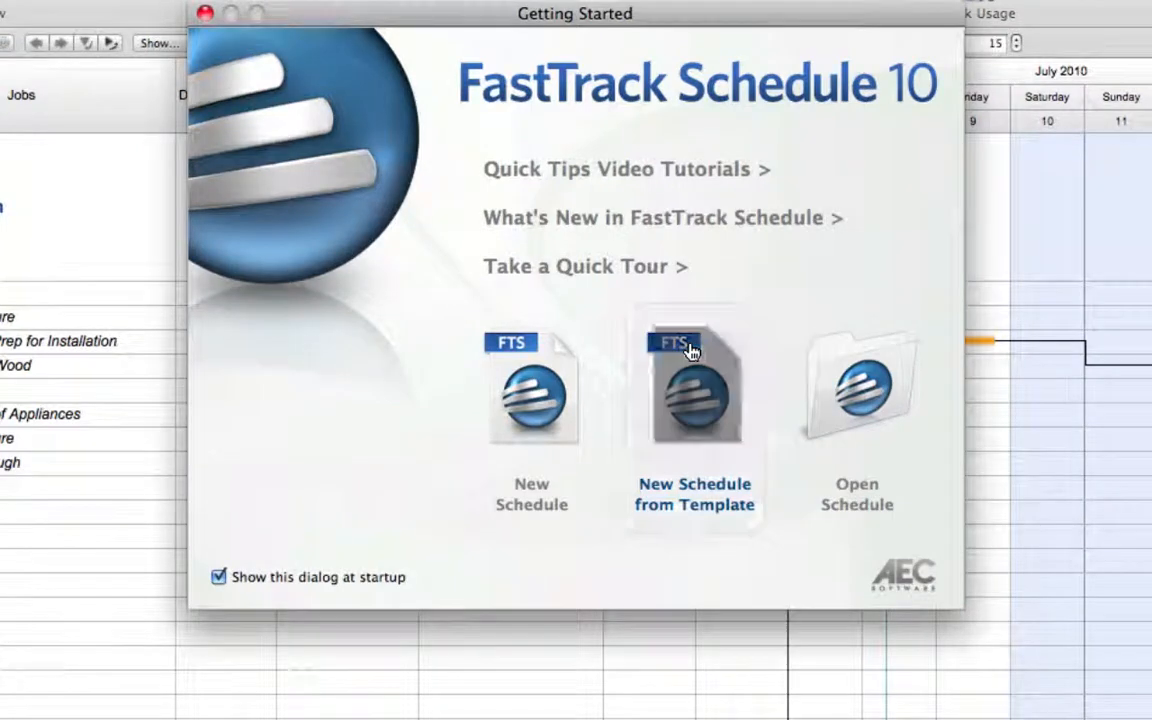
{"action": "left_click", "coordinate": [591, 507]}
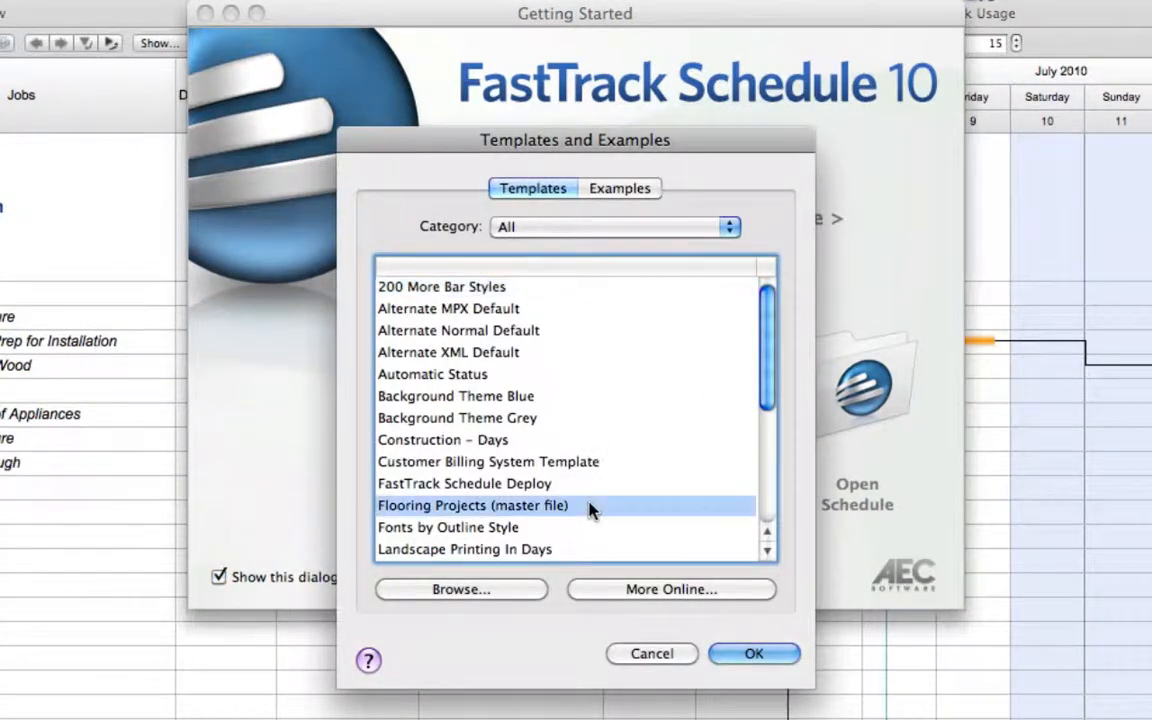
{"action": "left_click", "coordinate": [753, 654]}
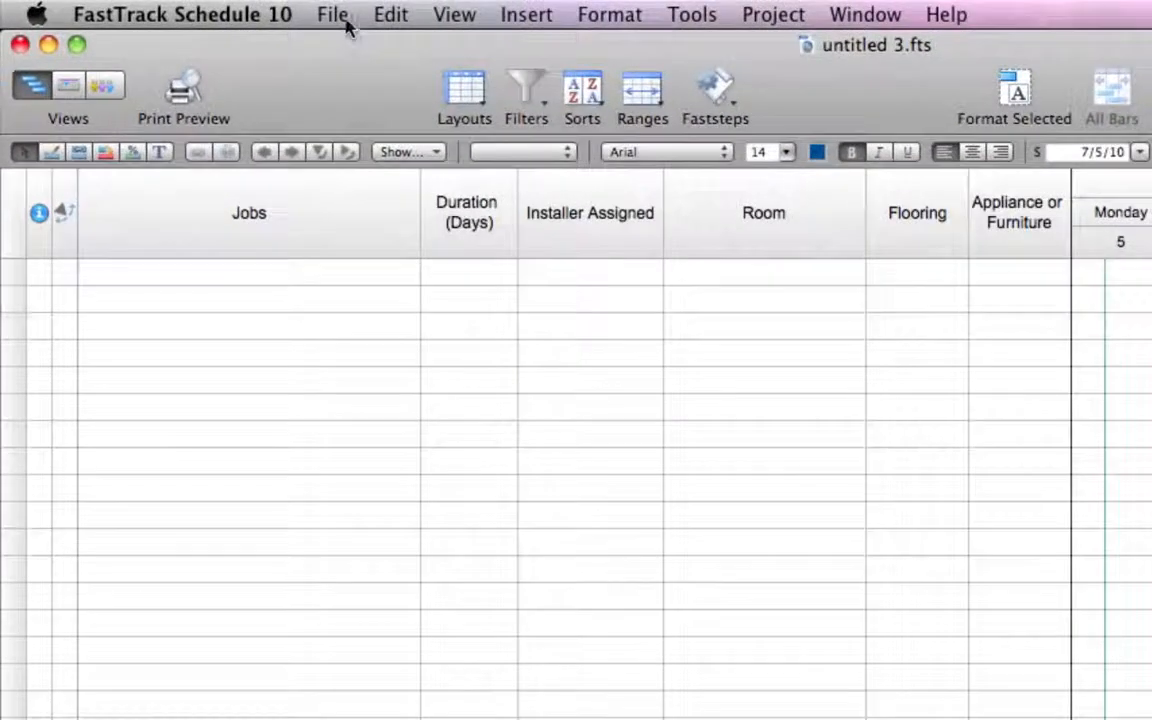
Define a consolidation for the new flooring schedule and add Miller Flooring Project.fts as its first file.
{"action": "left_click", "coordinate": [221, 9]}
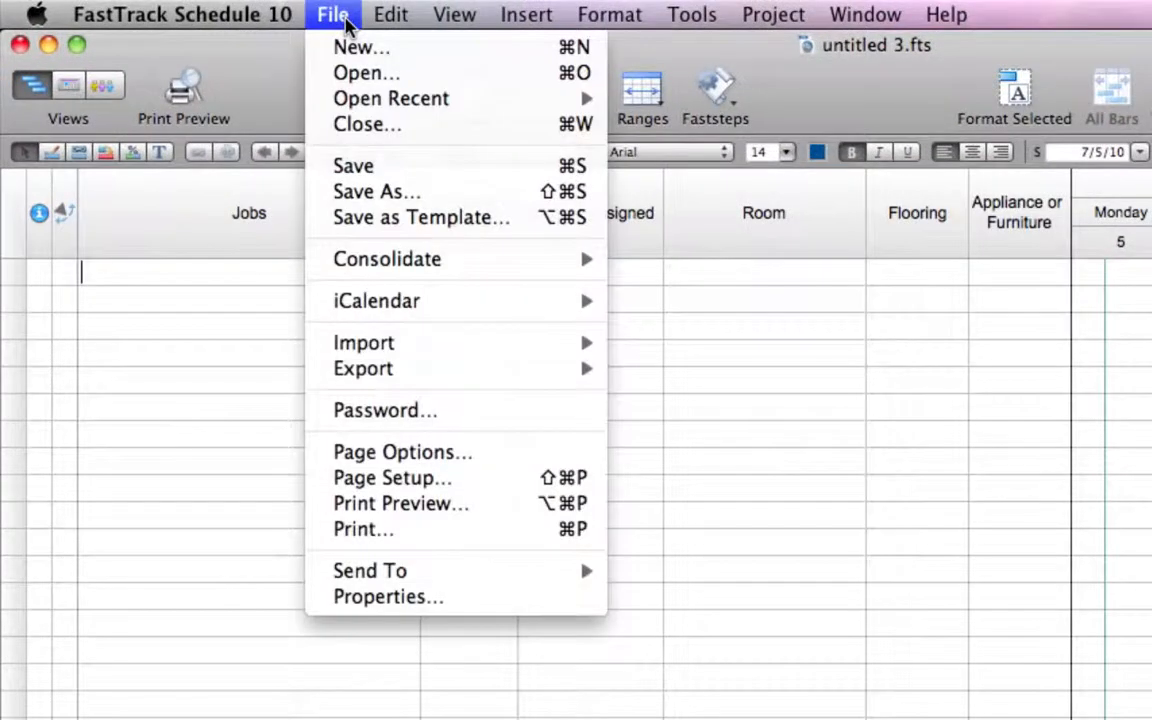
{"action": "mouse_move", "coordinate": [445, 268]}
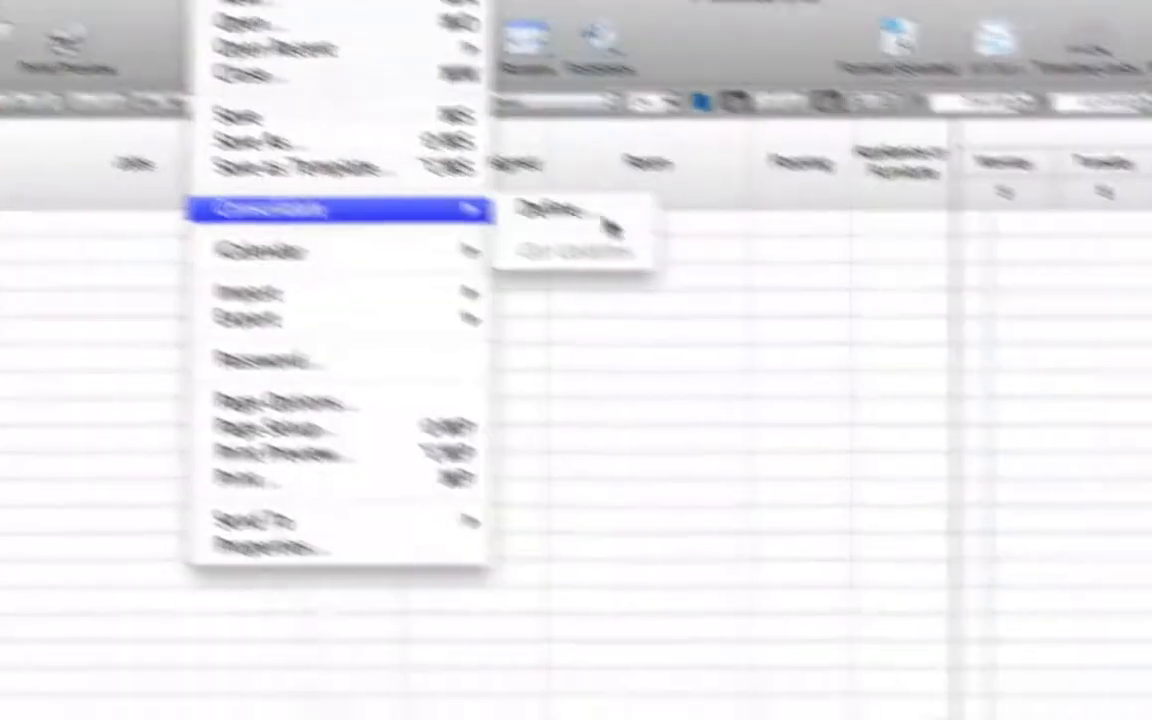
{"action": "left_click", "coordinate": [724, 268]}
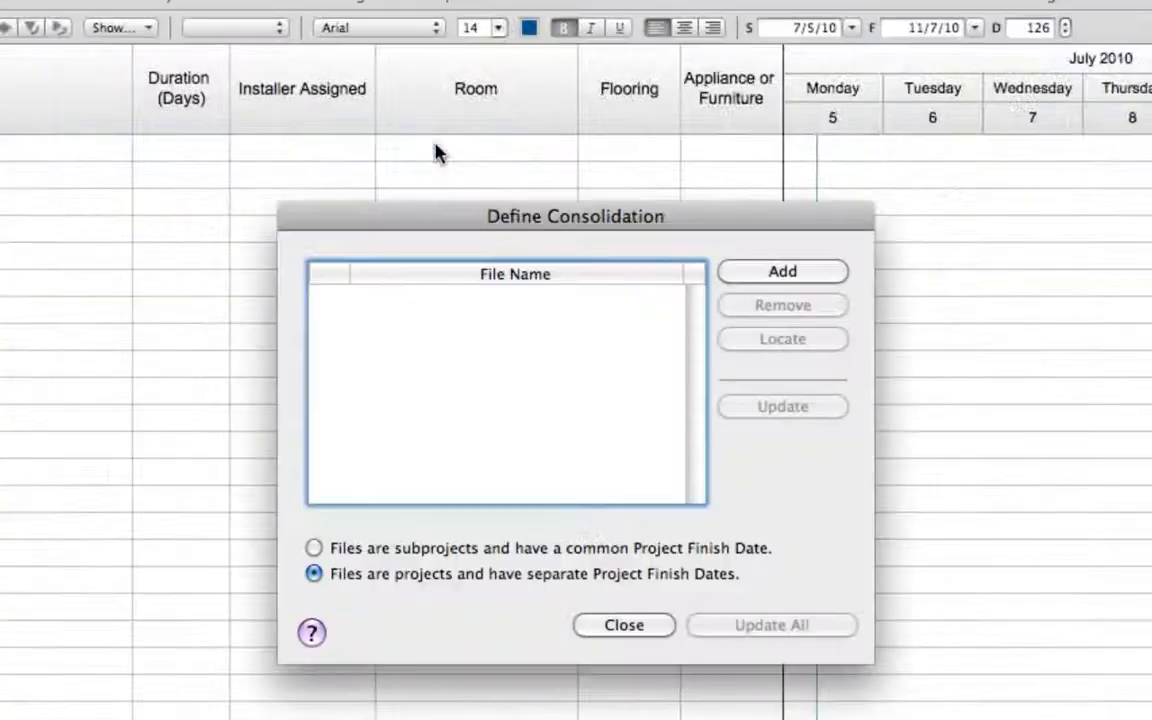
{"action": "left_click", "coordinate": [814, 274]}
{"action": "left_click", "coordinate": [798, 195]}
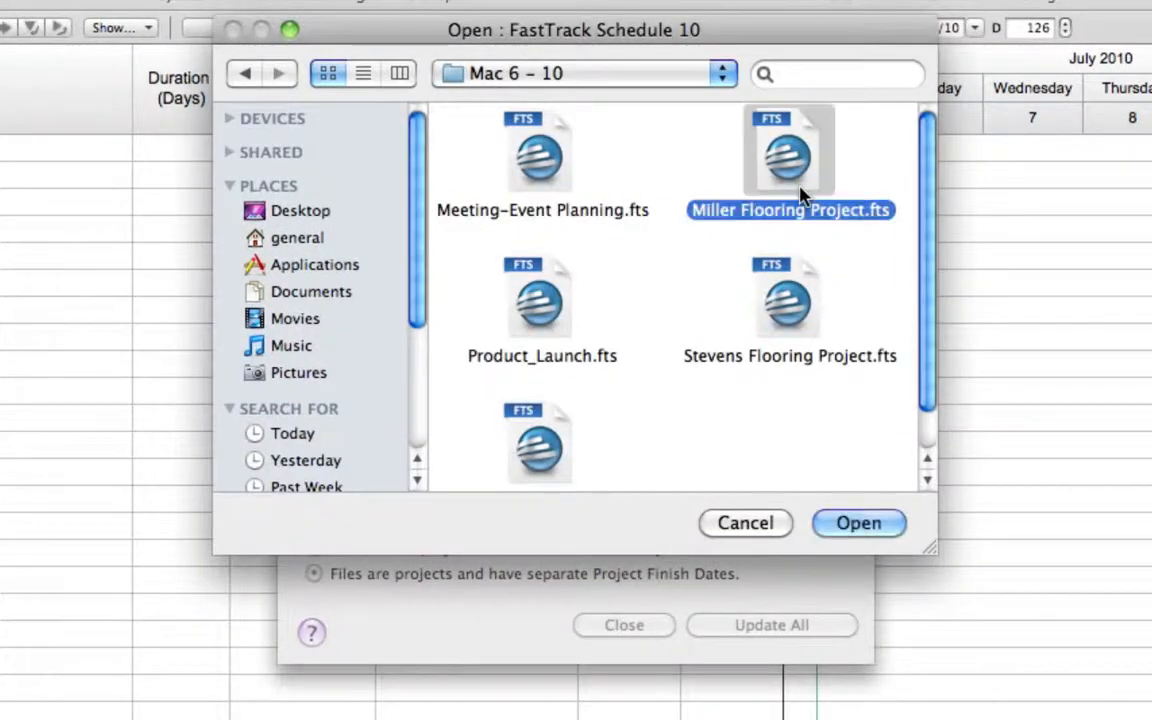
{"action": "left_click", "coordinate": [882, 524]}
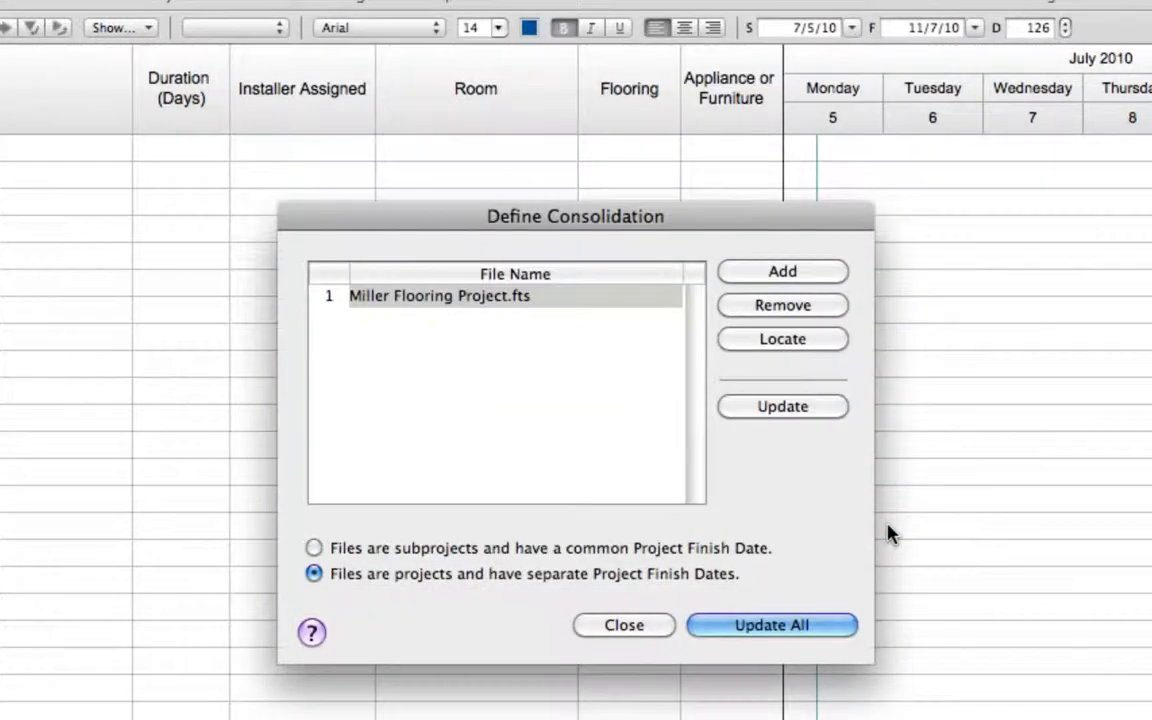
Add Stevens Flooring Project.fts to the consolidation and update all of its files.
{"action": "left_click", "coordinate": [816, 274]}
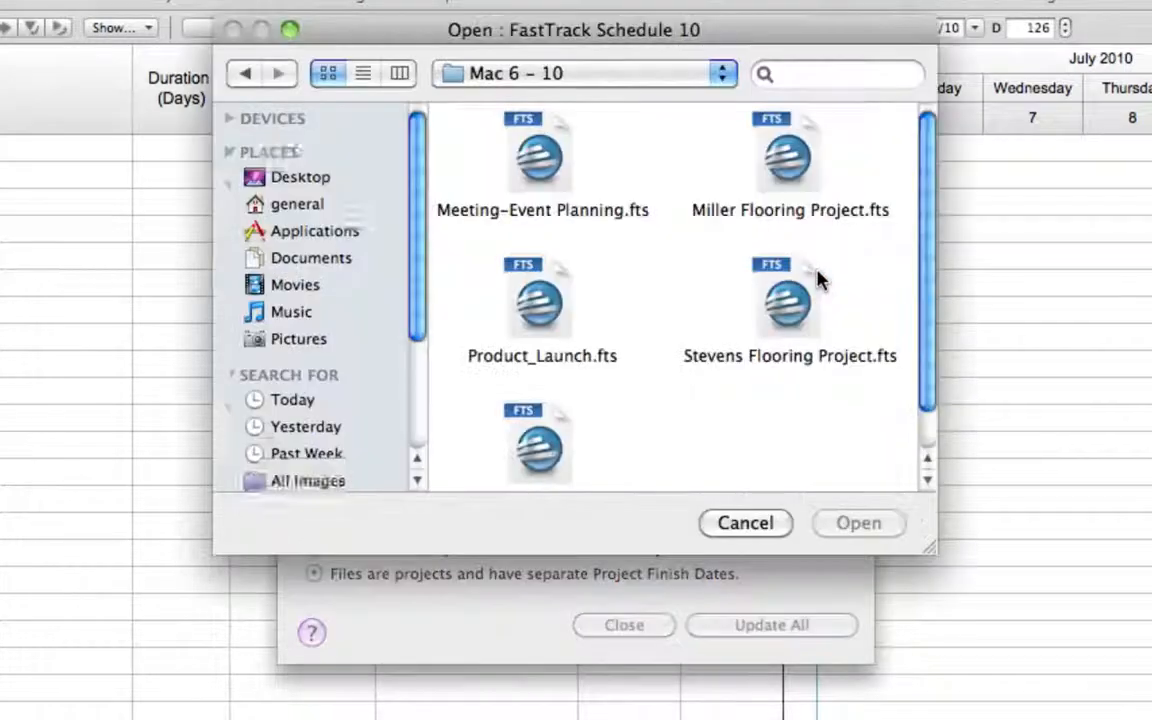
{"action": "left_click", "coordinate": [818, 320]}
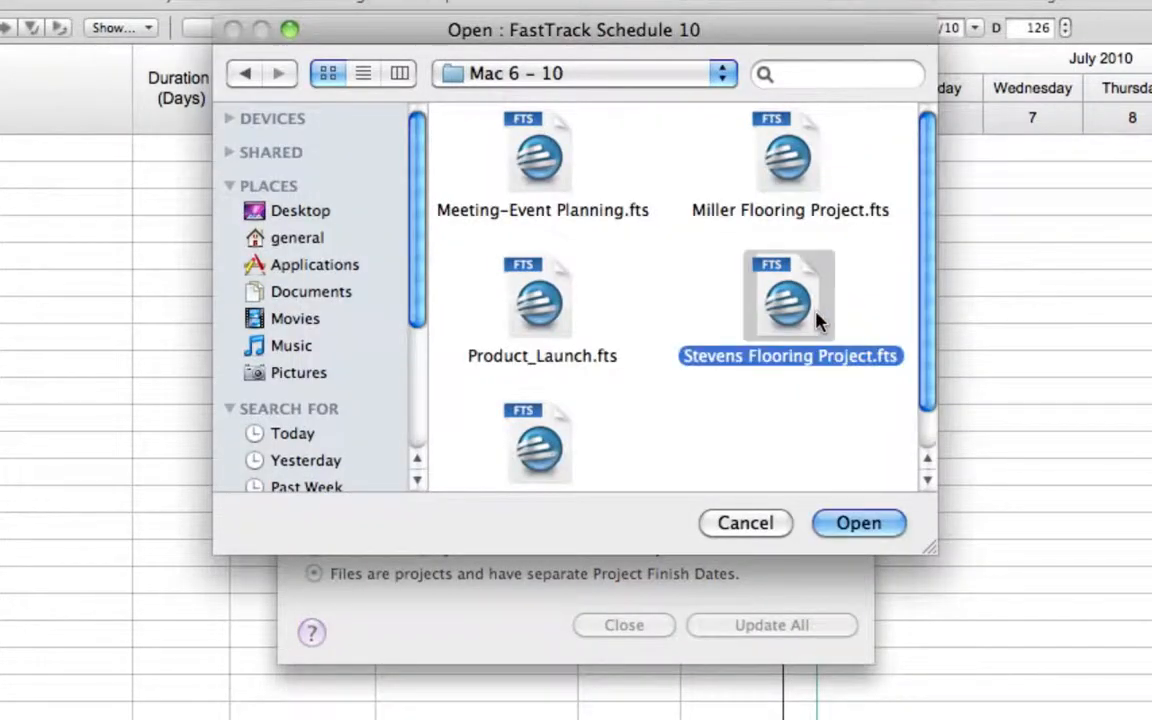
{"action": "left_click", "coordinate": [866, 530]}
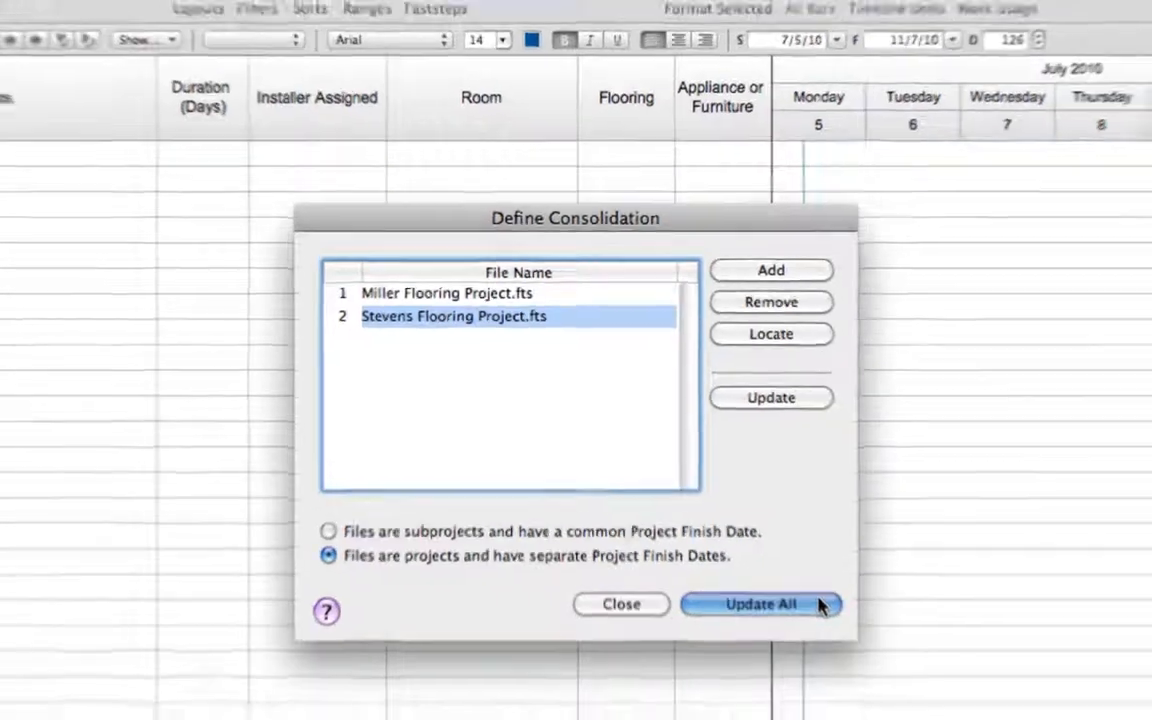
{"action": "left_click", "coordinate": [818, 605]}
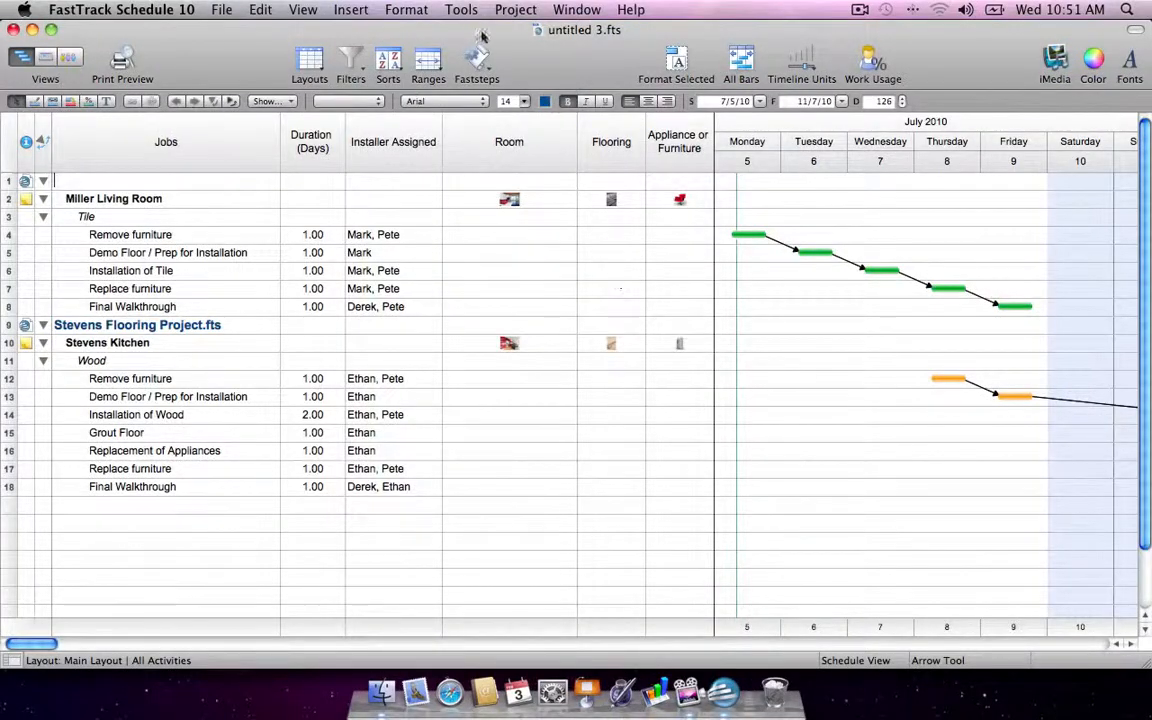
Autofit the view of the consolidated schedule so the row heights fit the room, flooring and furniture pictures.
{"action": "left_click", "coordinate": [461, 9]}
{"action": "mouse_move", "coordinate": [600, 118]}
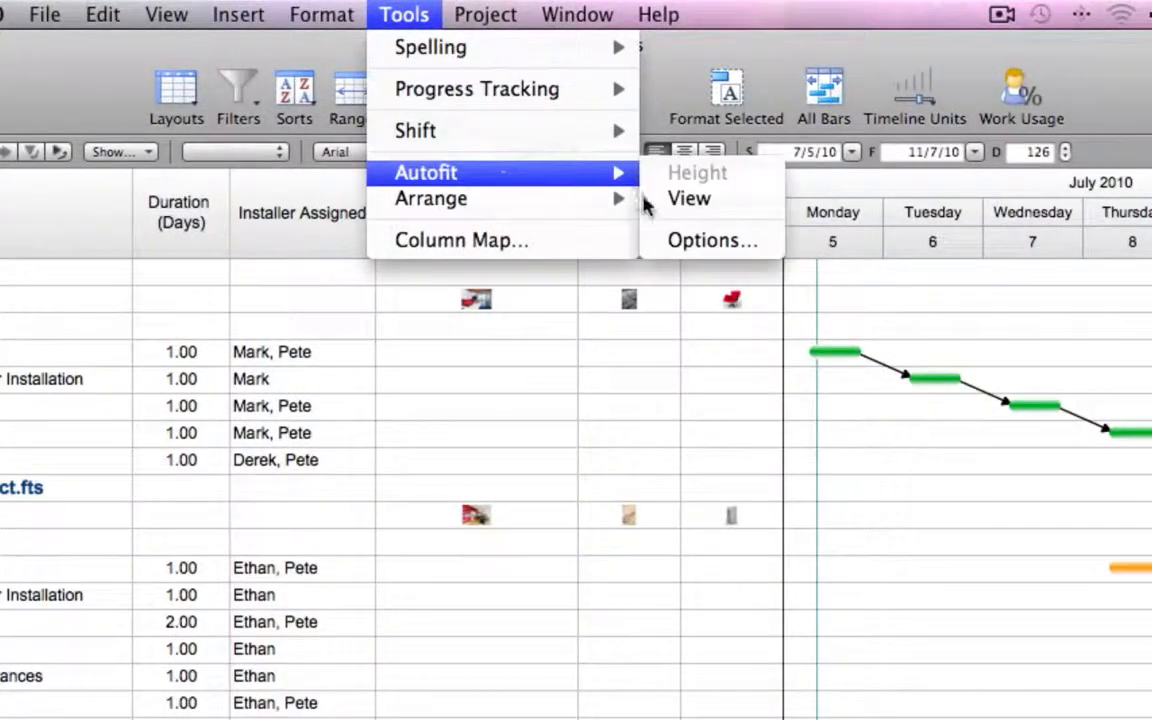
{"action": "left_click", "coordinate": [689, 201]}
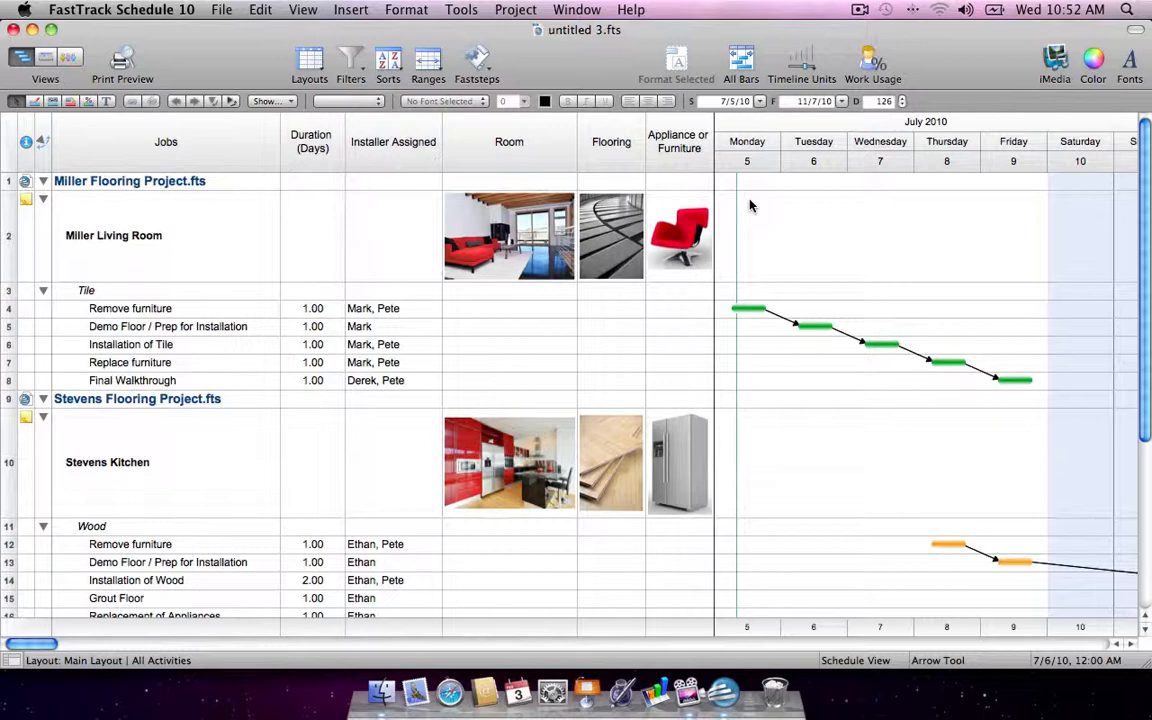
View the consolidated schedule in Calendar View and in Resource View, examining the installers' work usage graphs.
{"action": "left_click", "coordinate": [56, 57]}
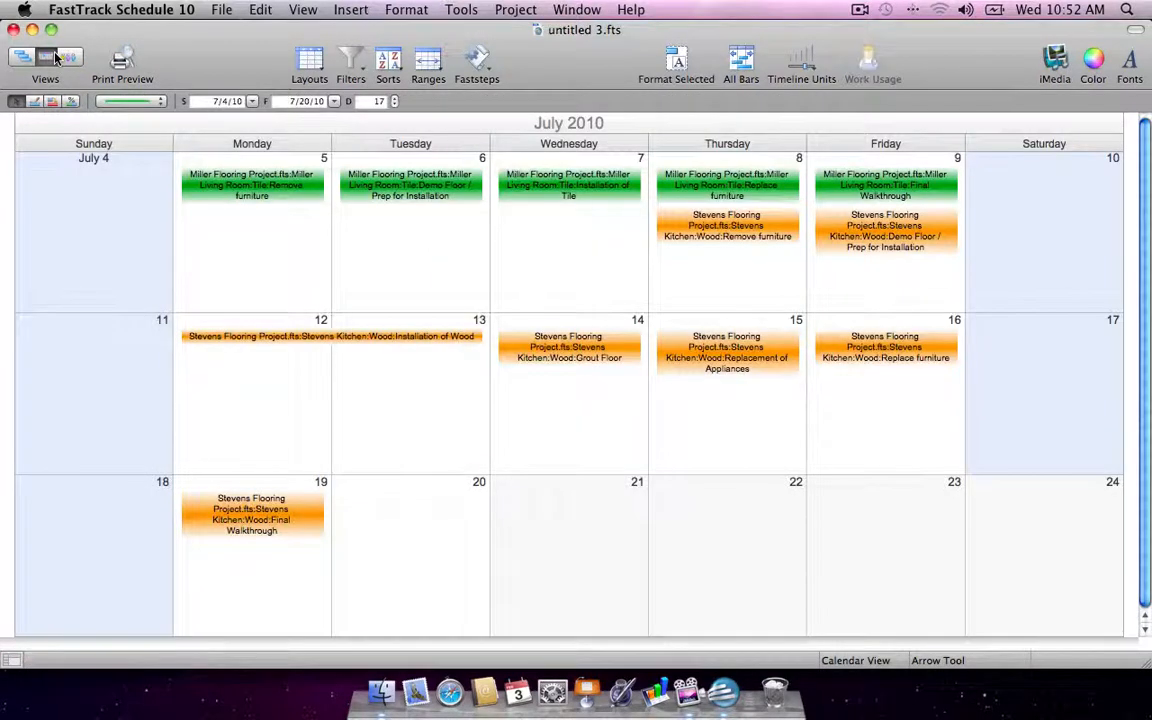
{"action": "left_click", "coordinate": [70, 57]}
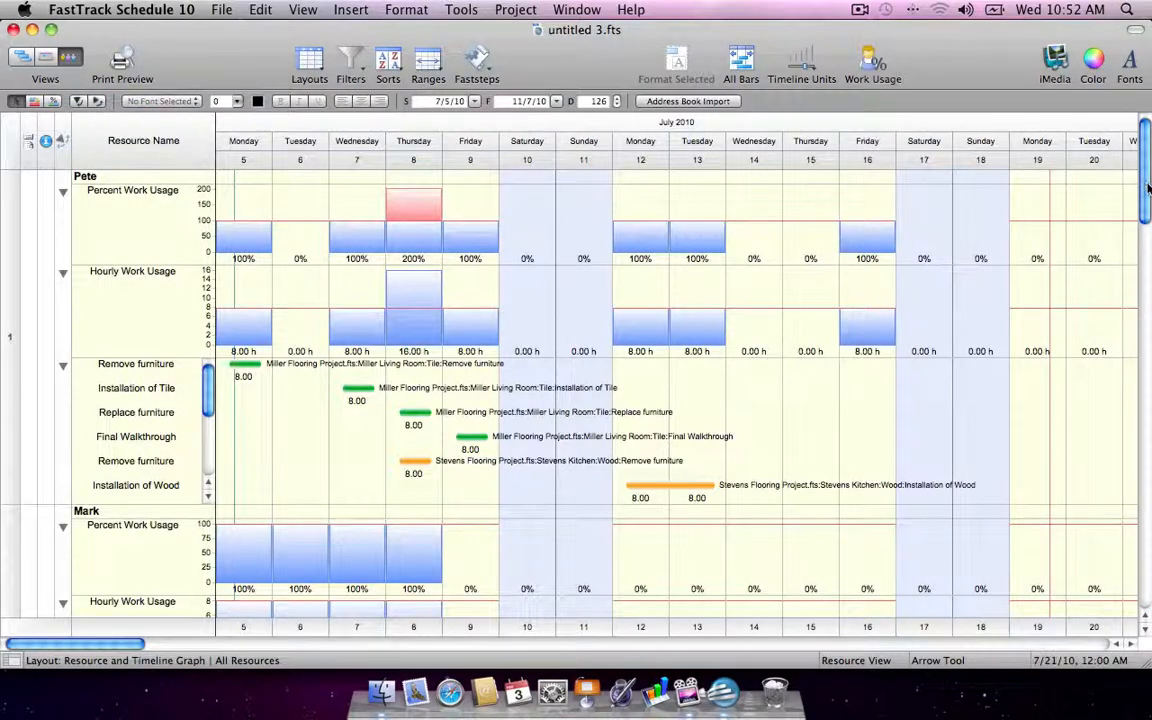
{"action": "scroll", "coordinate": [1147, 195], "scroll_direction": "down", "scroll_amount": 1}
{"action": "mouse_move", "coordinate": [1147, 195]}
{"action": "left_mouse_down"}
{"action": "mouse_move", "coordinate": [1150, 369]}
{"action": "mouse_move", "coordinate": [1148, 182]}
{"action": "left_mouse_up"}
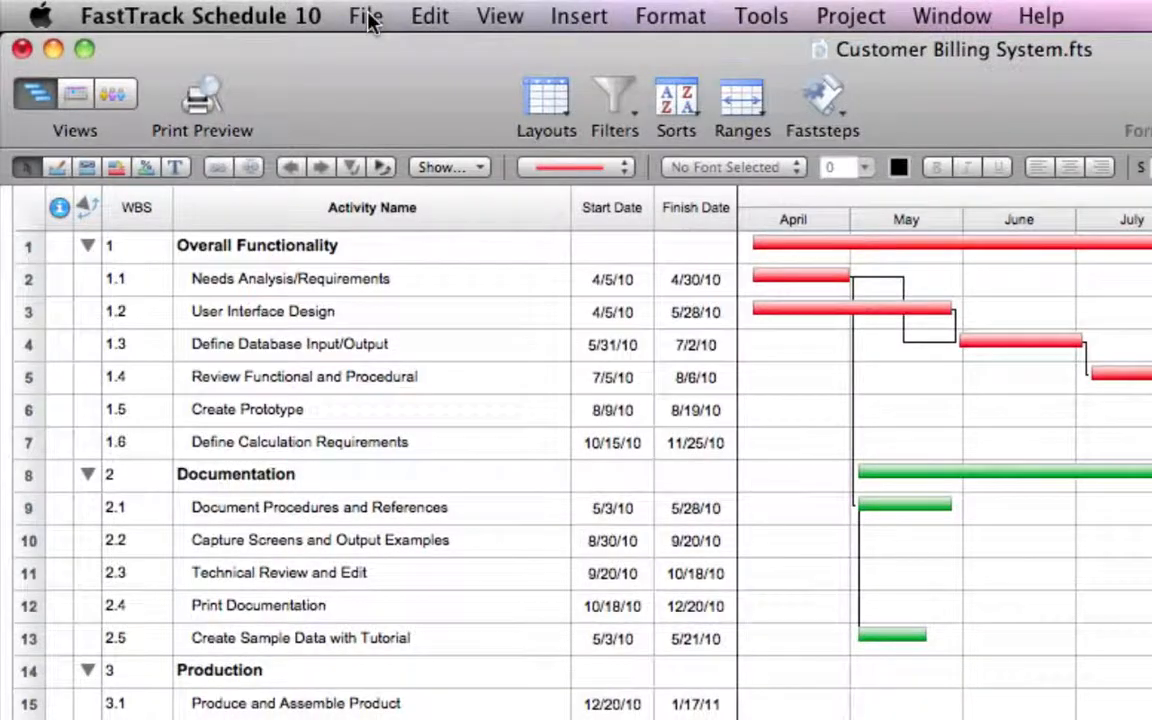
Open the Microsoft Project file Software Development.mpp from the Mac folder.
{"action": "left_click", "coordinate": [368, 18]}
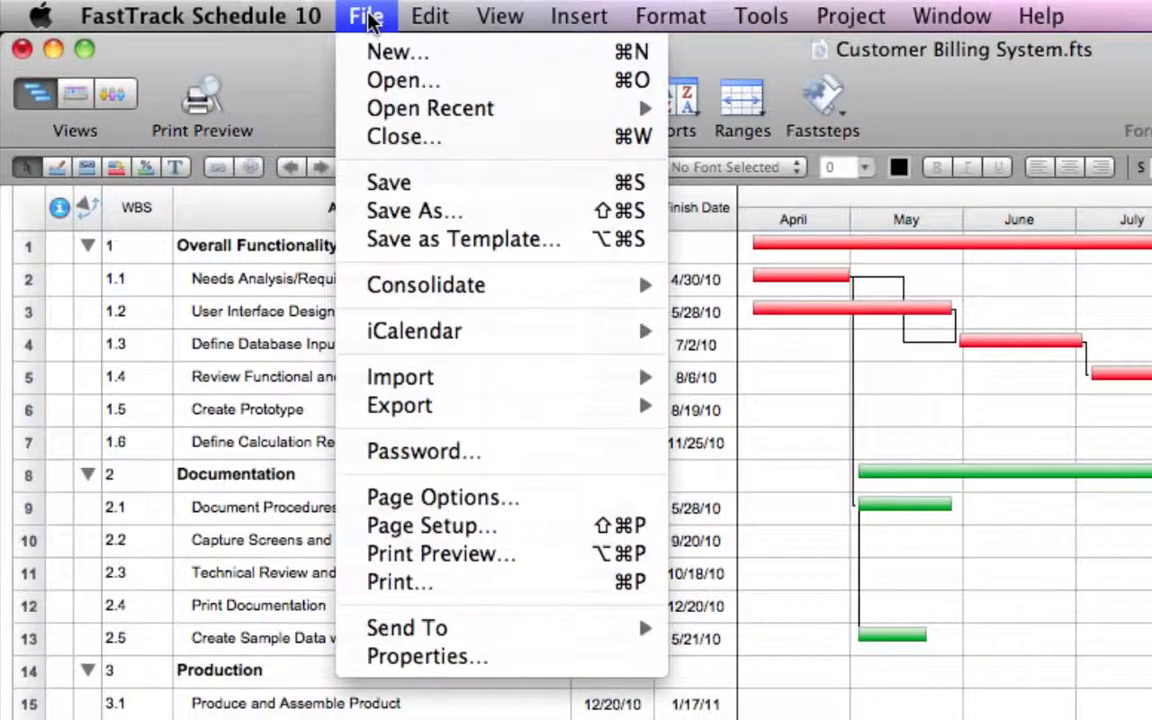
{"action": "left_click", "coordinate": [443, 88]}
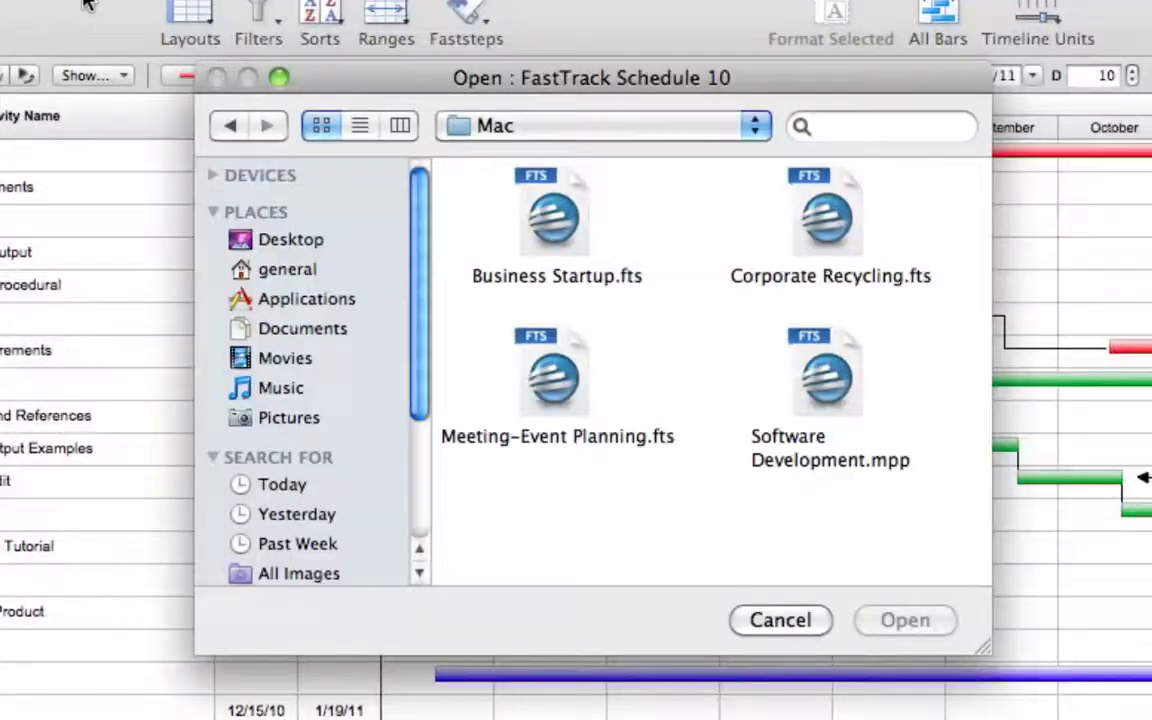
{"action": "left_click", "coordinate": [846, 415]}
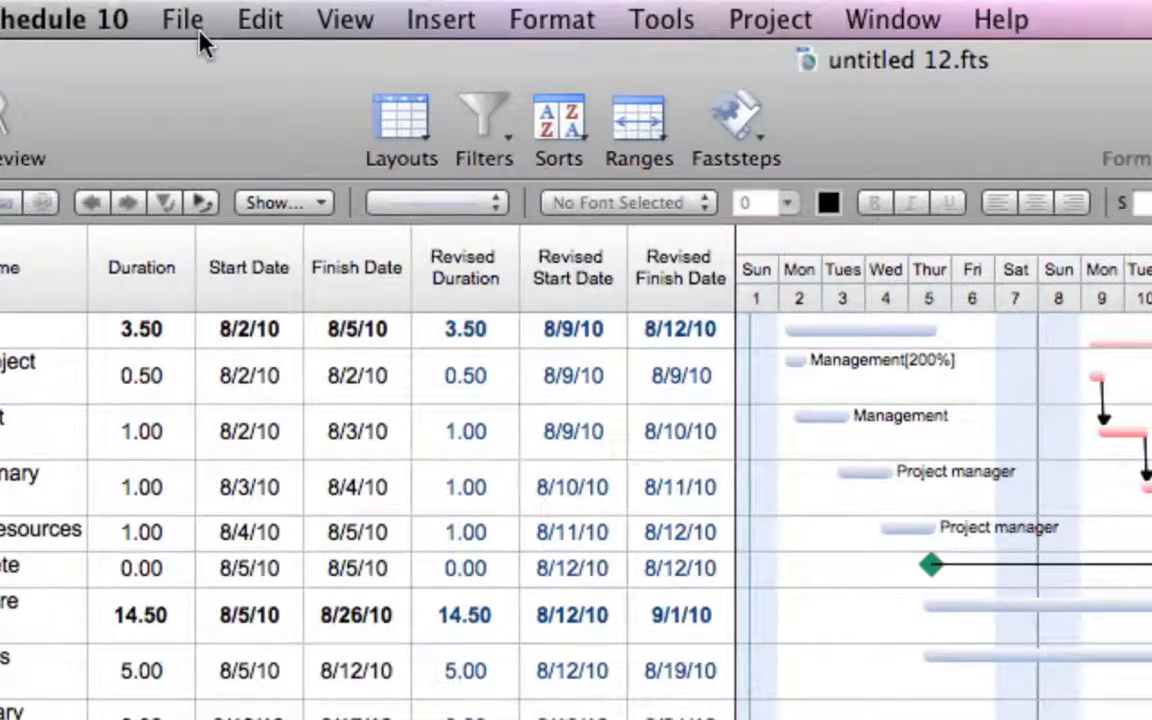
Show the export formats available for the opened software development schedule.
{"action": "left_click", "coordinate": [186, 22]}
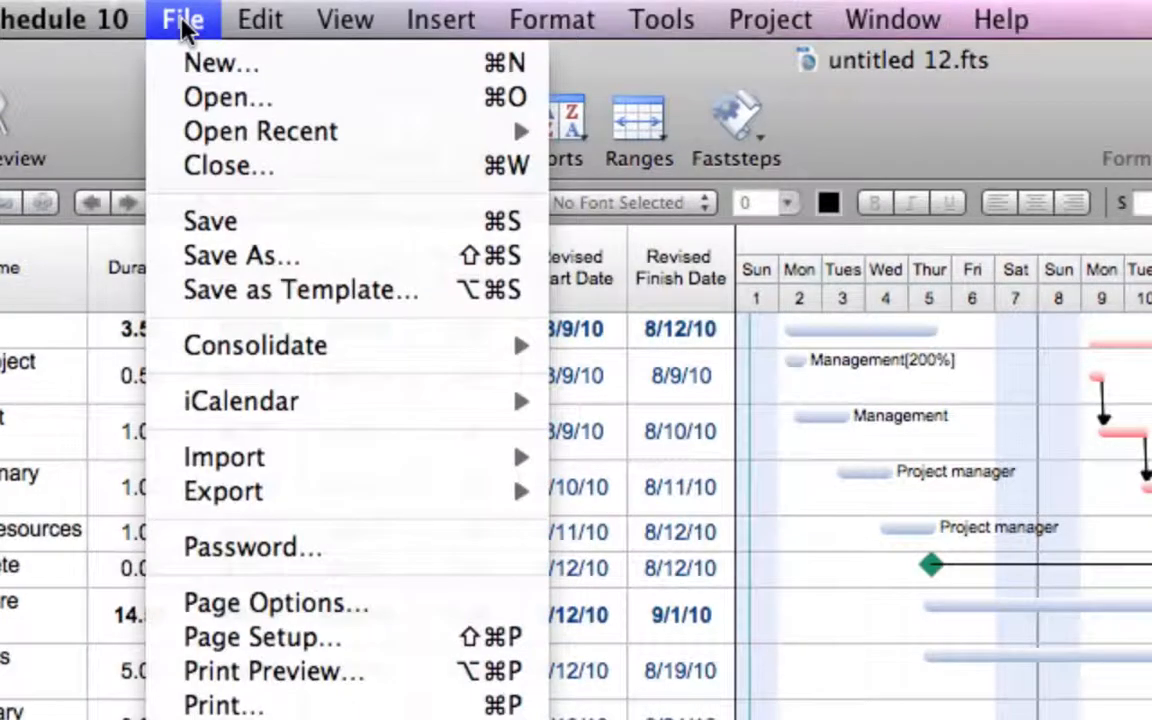
{"action": "mouse_move", "coordinate": [333, 503]}
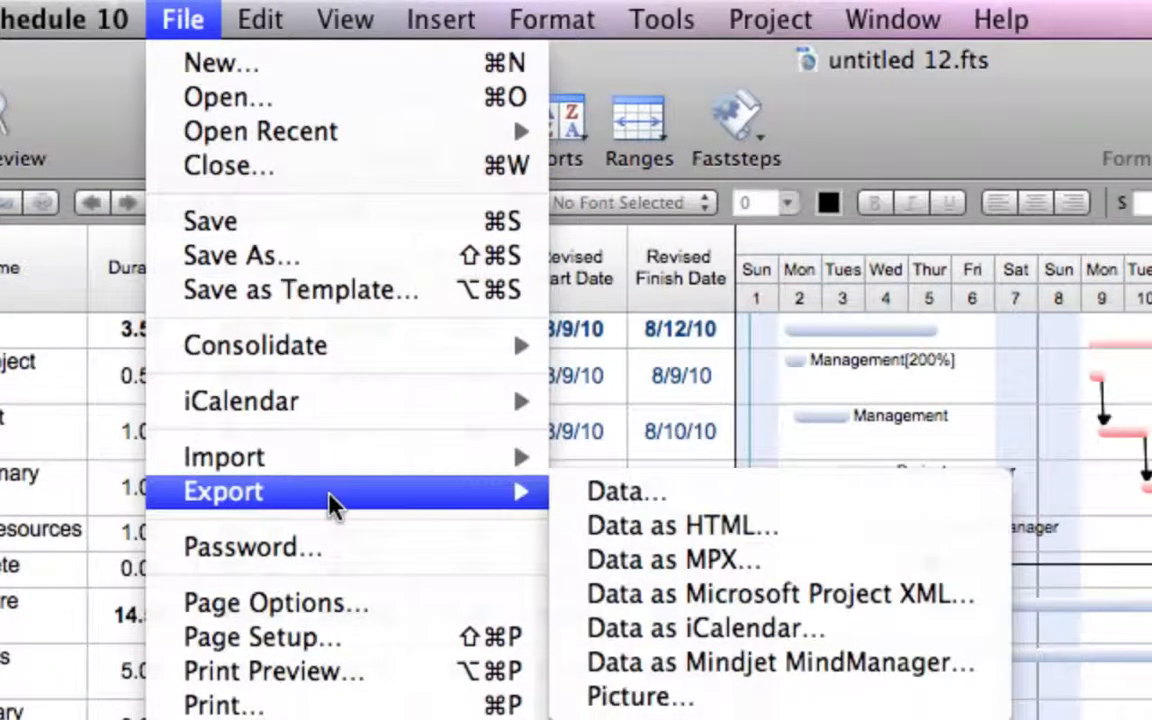